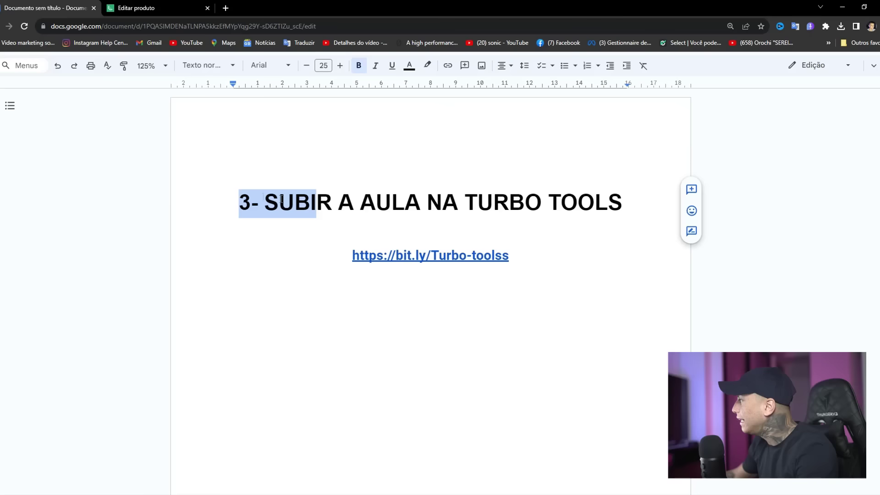
Check the recent downloads for the CALL-OFC.mp4 video
drag(243, 195, 579, 202)
click(577, 205)
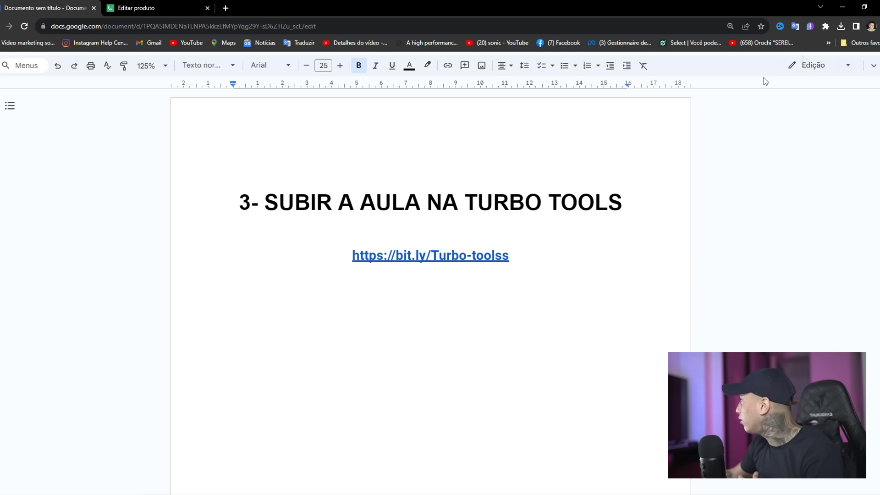
click(841, 27)
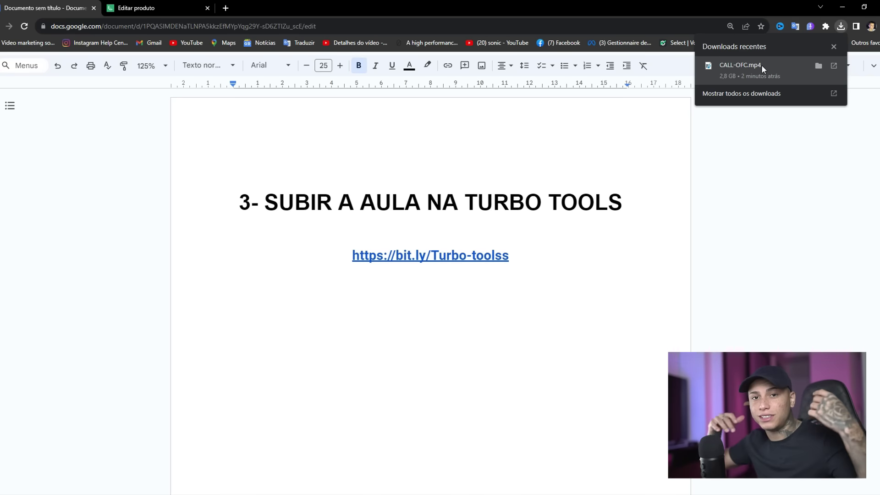
click(419, 203)
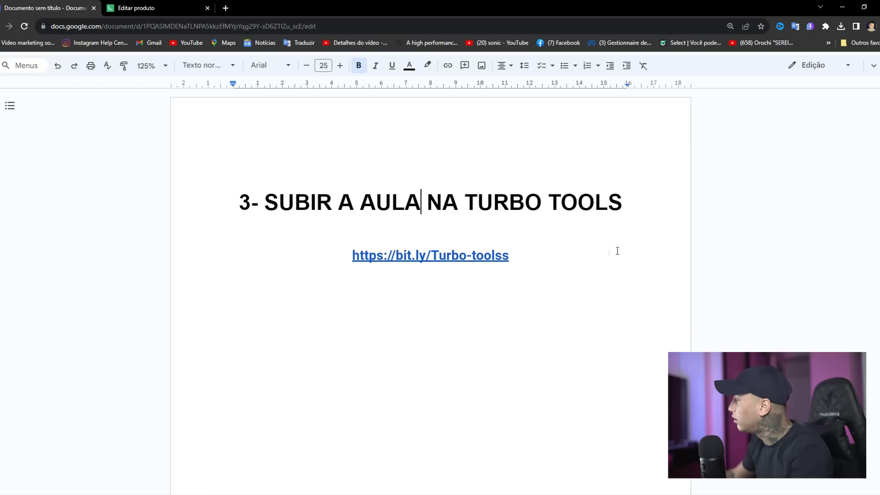
drag(224, 213, 442, 204)
click(442, 203)
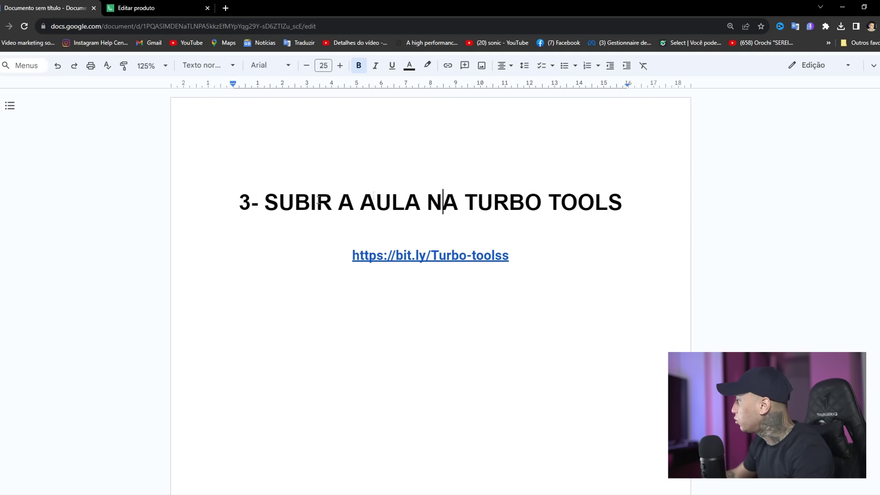
Open the bit.ly/Turbo-toolss link from the document and place the Turbo Tools site before the document
click(415, 254)
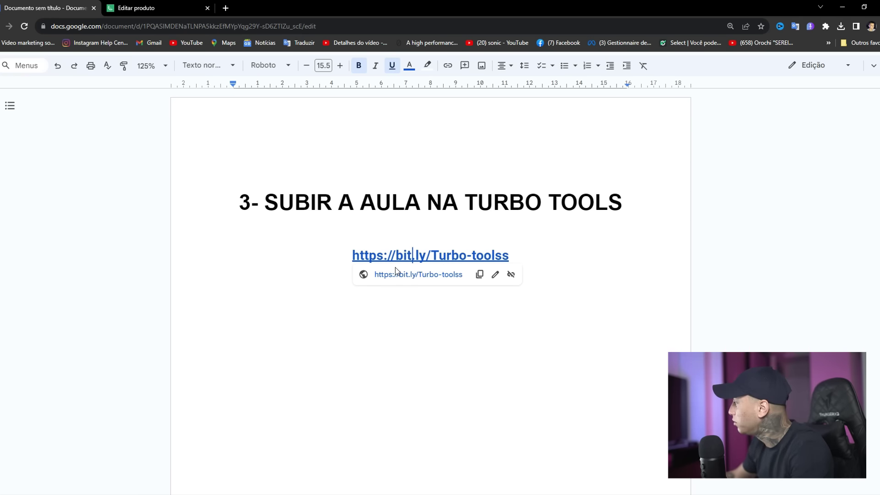
click(415, 274)
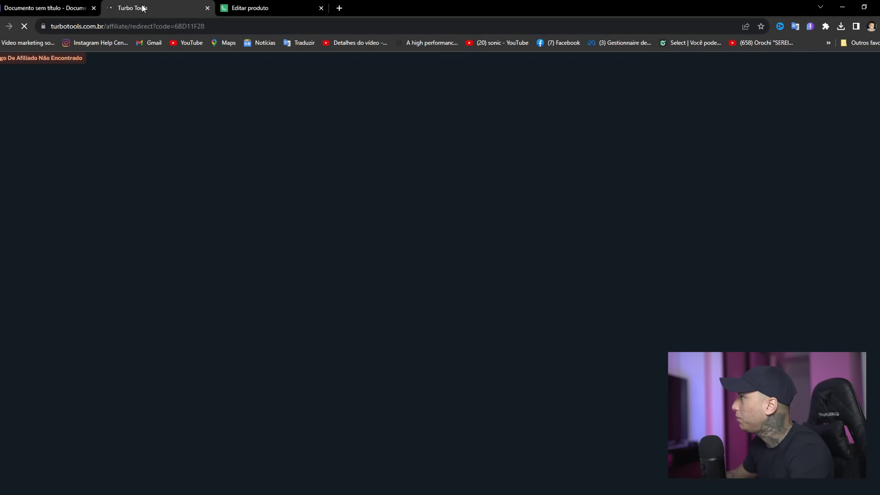
drag(141, 8, 61, 7)
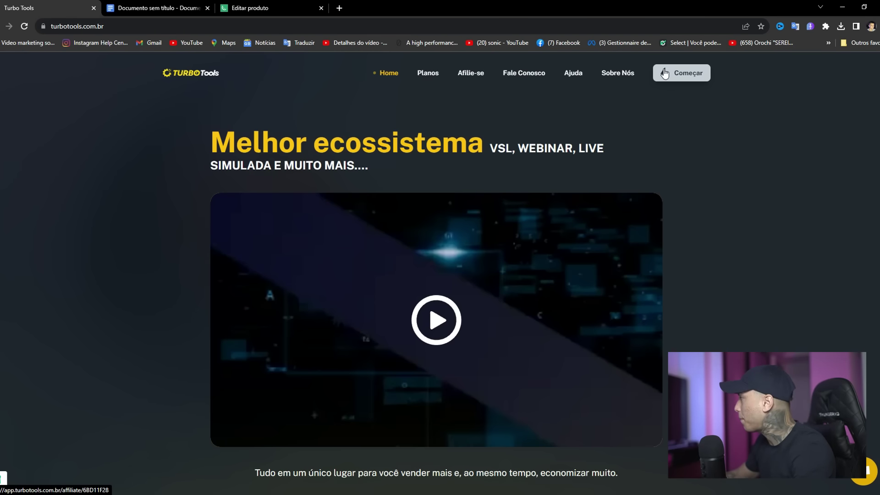
Start using Turbo Tools and sign in with the first listed Google account
click(690, 76)
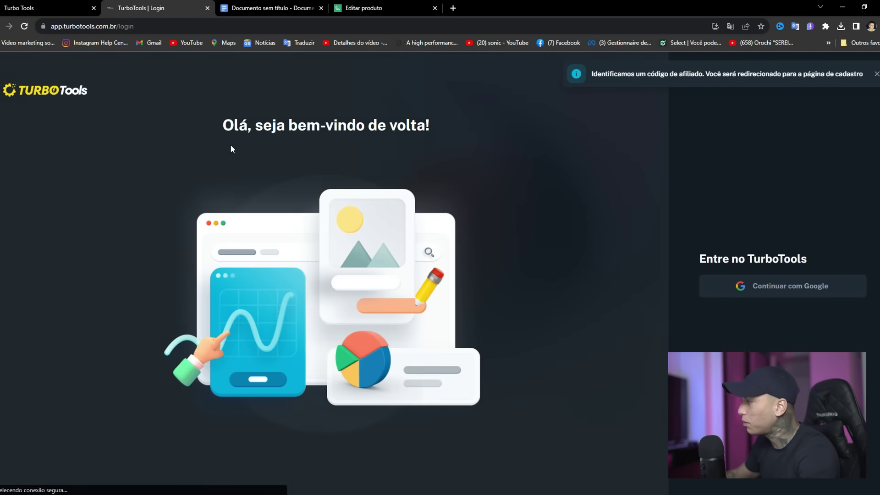
click(790, 288)
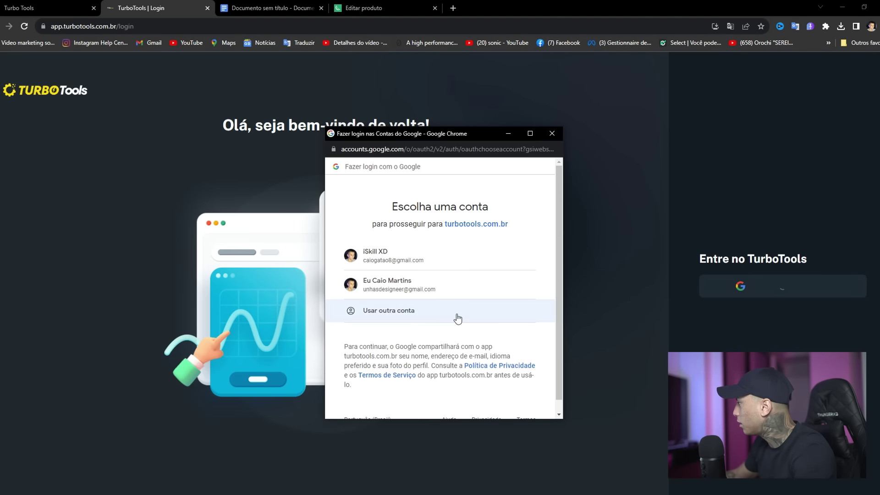
click(380, 259)
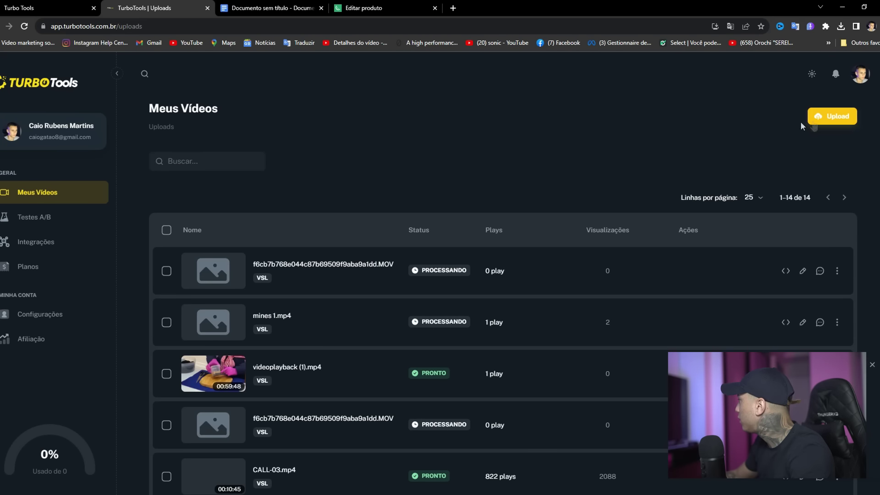
Upload CALL-OFC.mp4 from the Downloads folder, choosing to test the platform instead of completing the registration
click(838, 120)
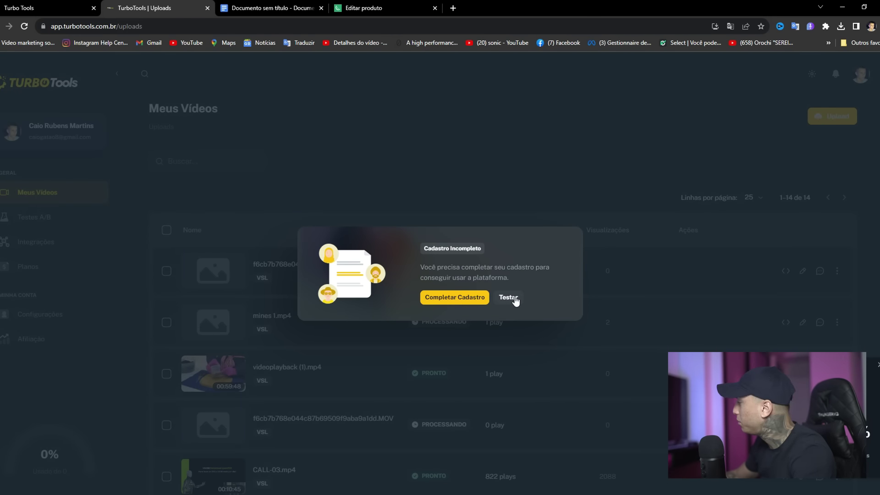
click(507, 299)
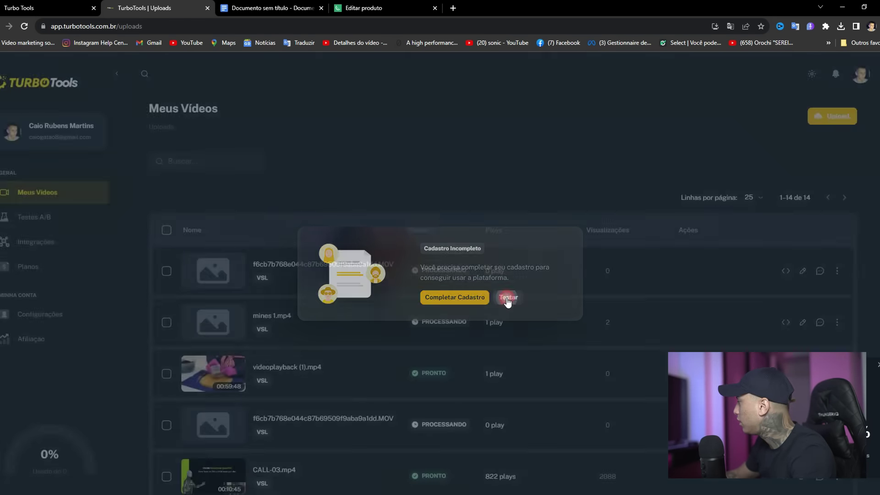
click(523, 283)
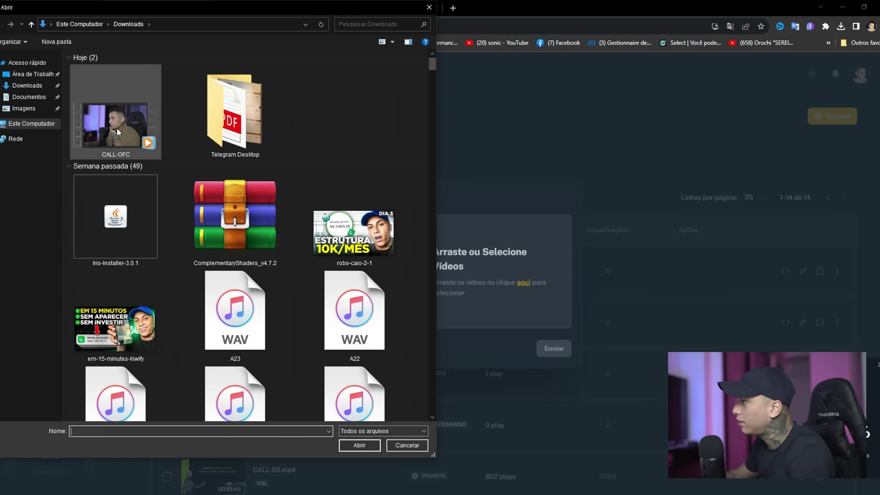
click(117, 131)
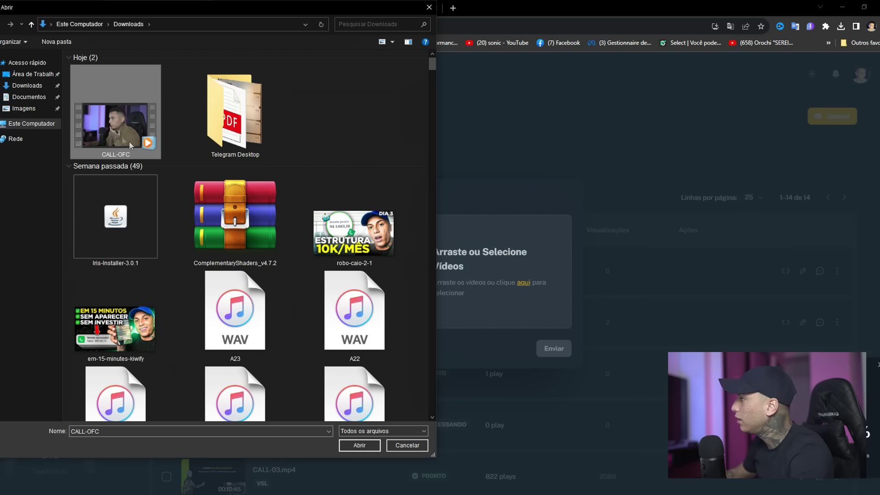
click(366, 445)
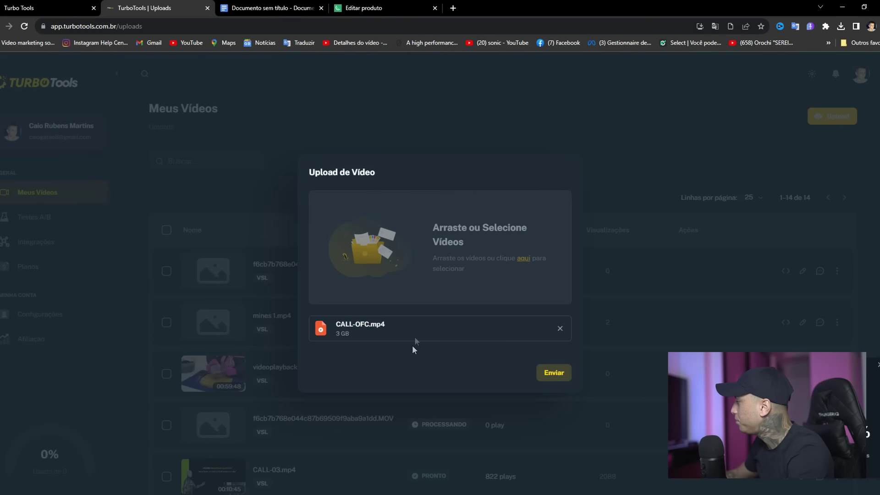
click(546, 372)
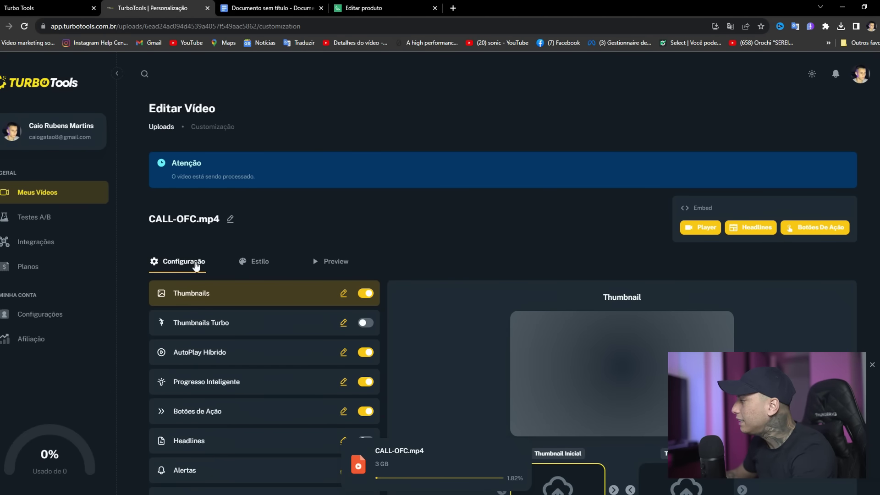
Enable the Webinar option in the configuration of the CALL-OFC.mp4 video
scroll(298, 267, down, 3)
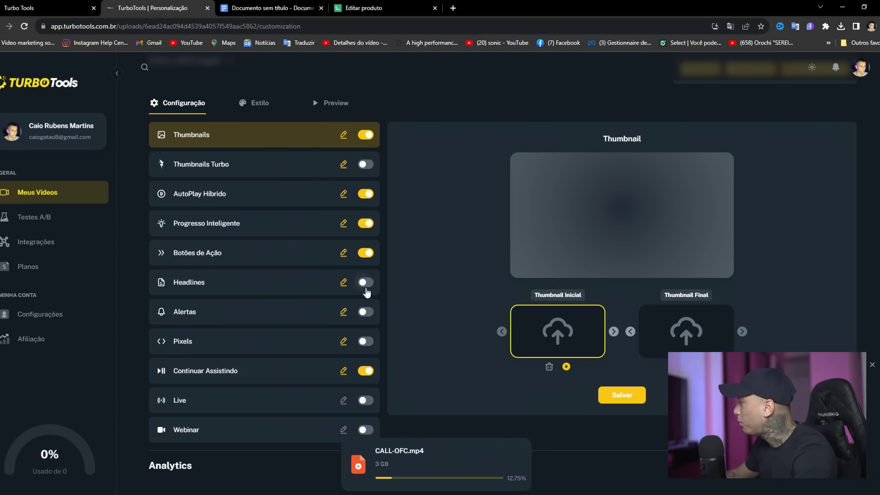
scroll(348, 292, down, 2)
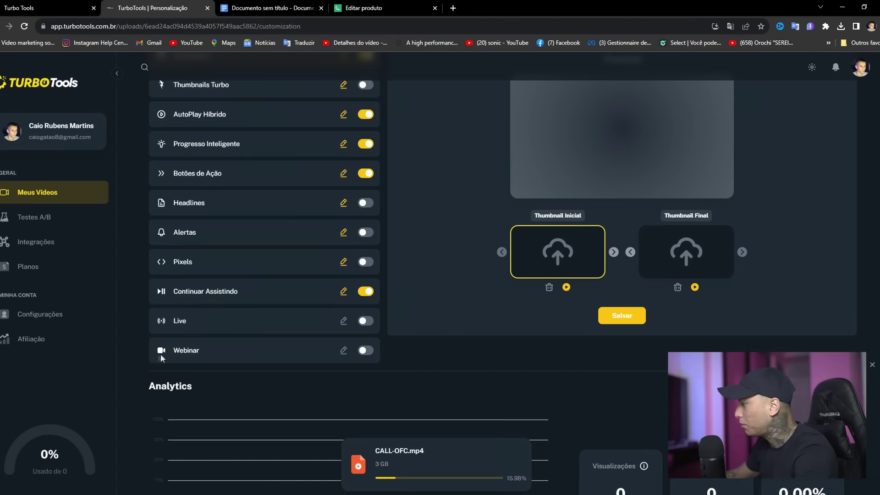
click(366, 350)
scroll(380, 305, up, 2)
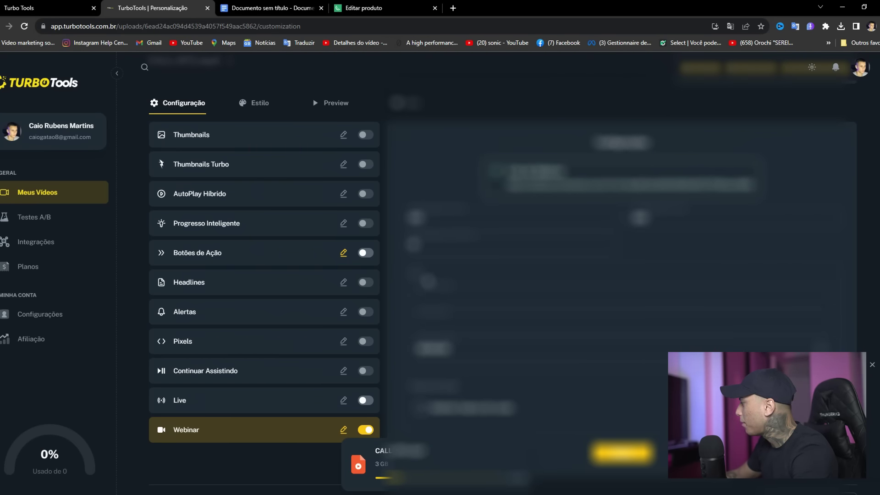
scroll(381, 275, down, 1)
scroll(426, 329, up, 1)
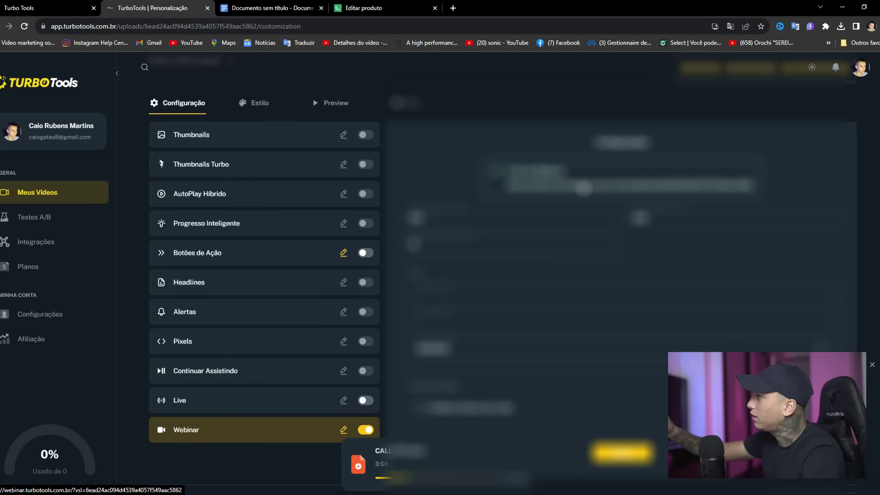
View the webinar page through its link and return to the video's configuration options
click(577, 189)
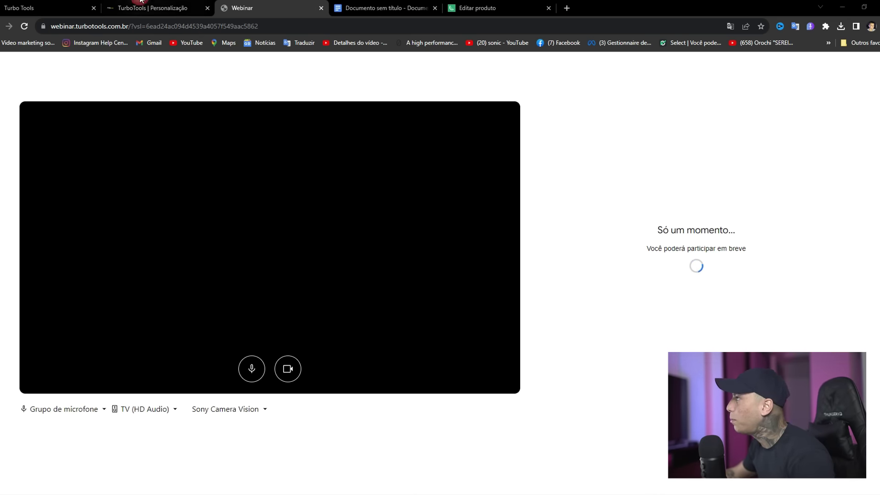
click(149, 9)
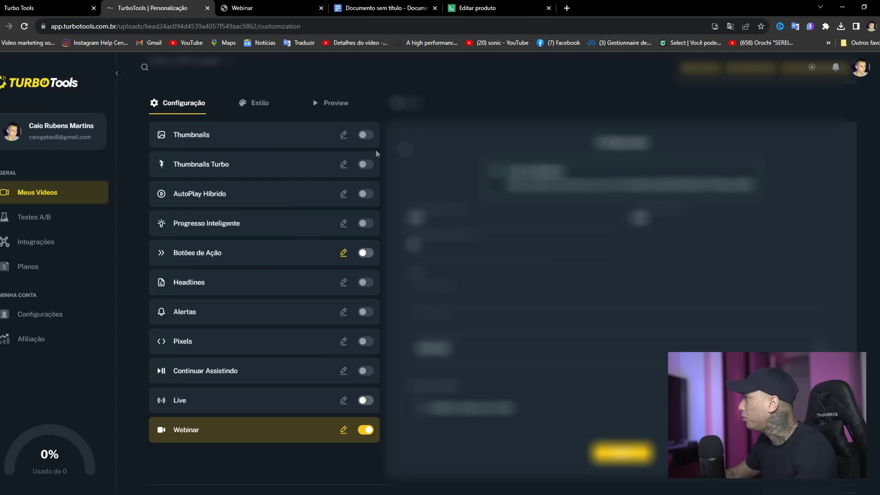
scroll(279, 171, up, 3)
scroll(297, 265, down, 3)
scroll(218, 200, up, 3)
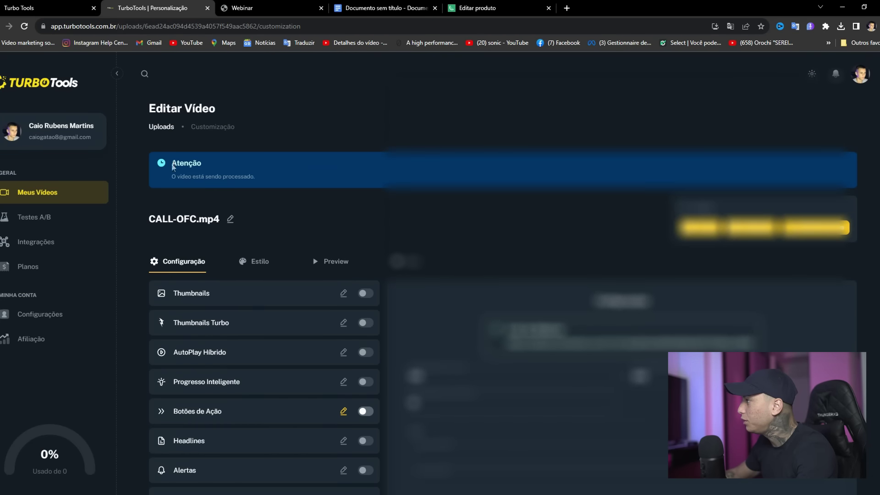
scroll(227, 185, down, 2)
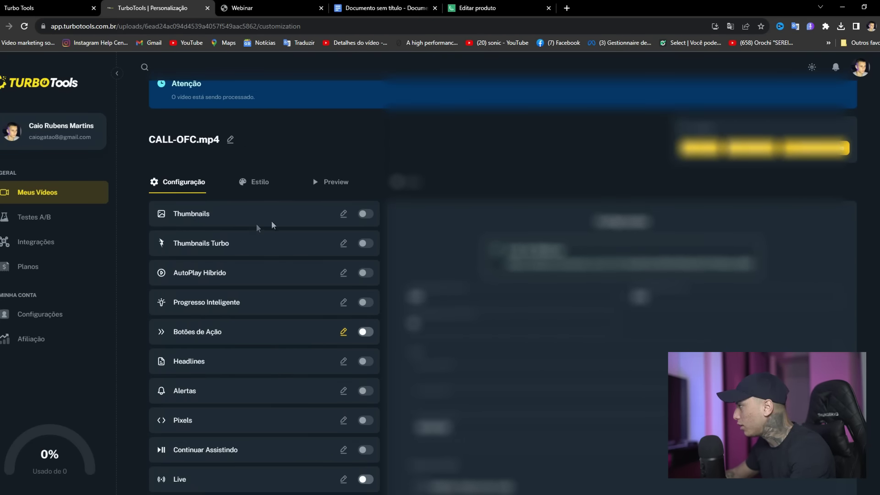
scroll(274, 216, down, 2)
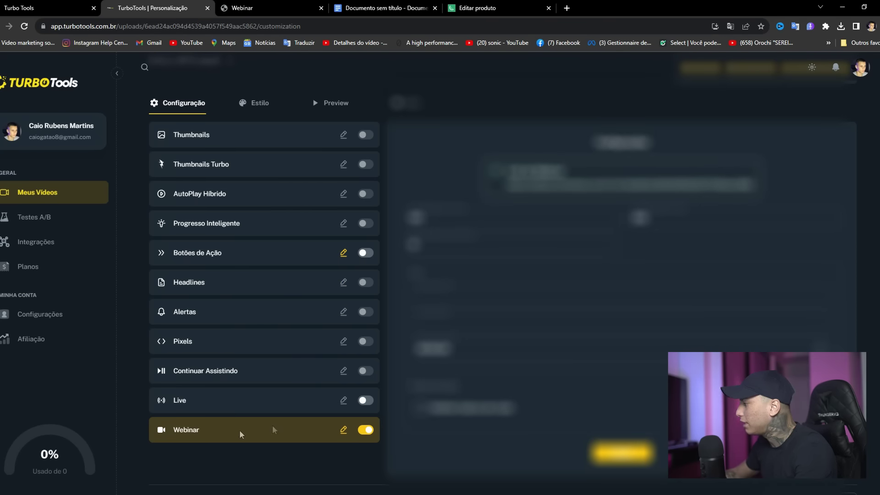
Edit the Webinar settings and set the initial views (Visualizações Iniciais) to 567
click(343, 430)
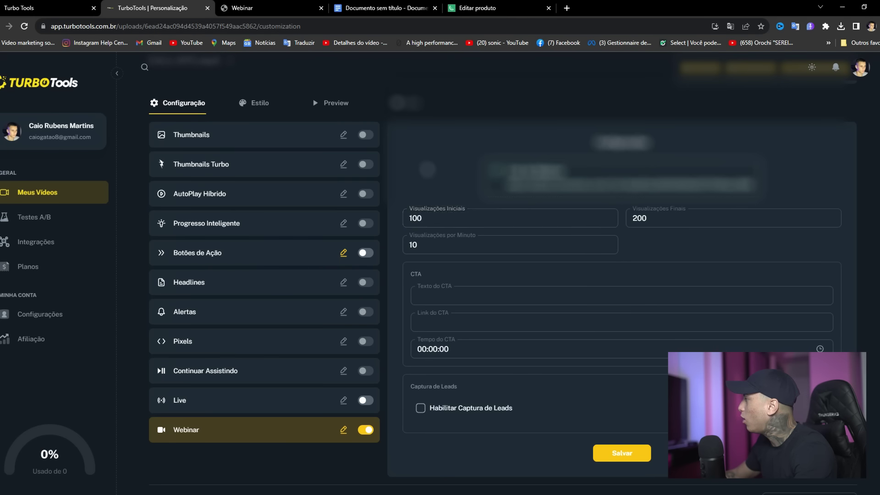
click(422, 218)
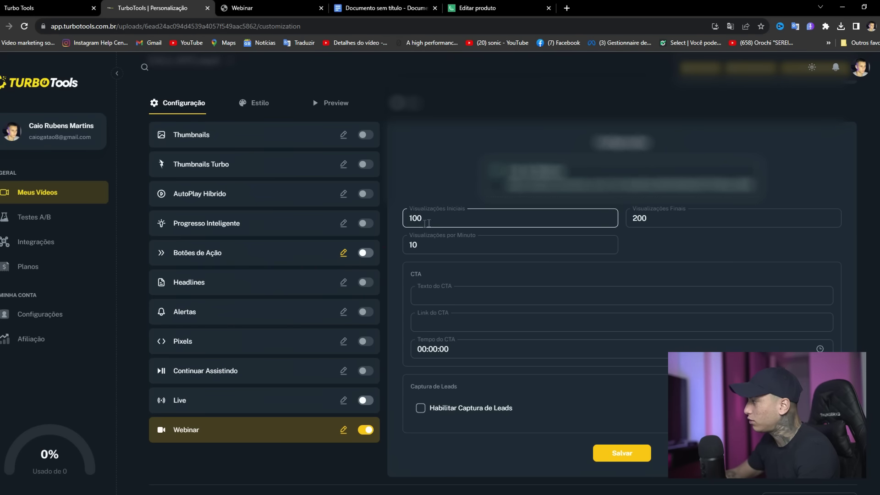
click(430, 191)
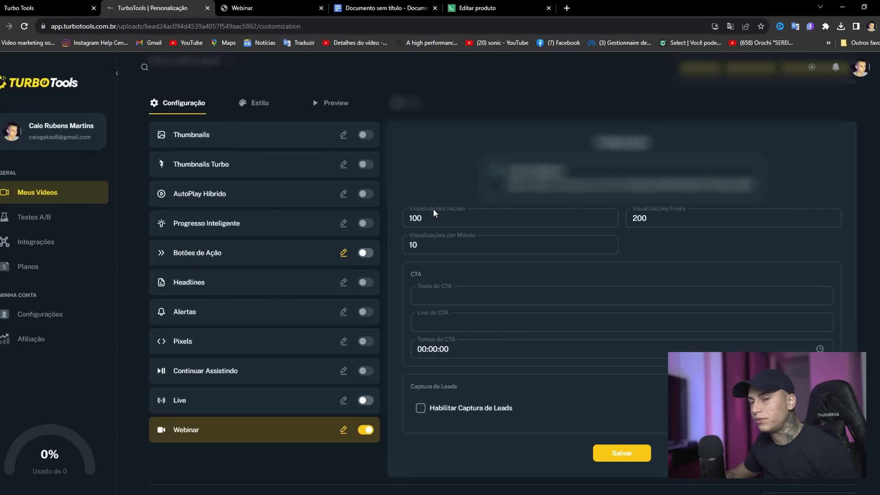
click(422, 219)
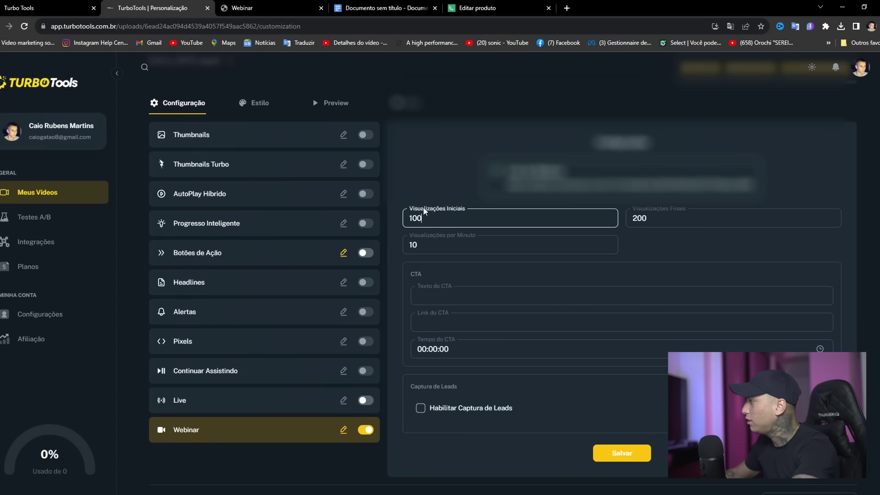
click(418, 186)
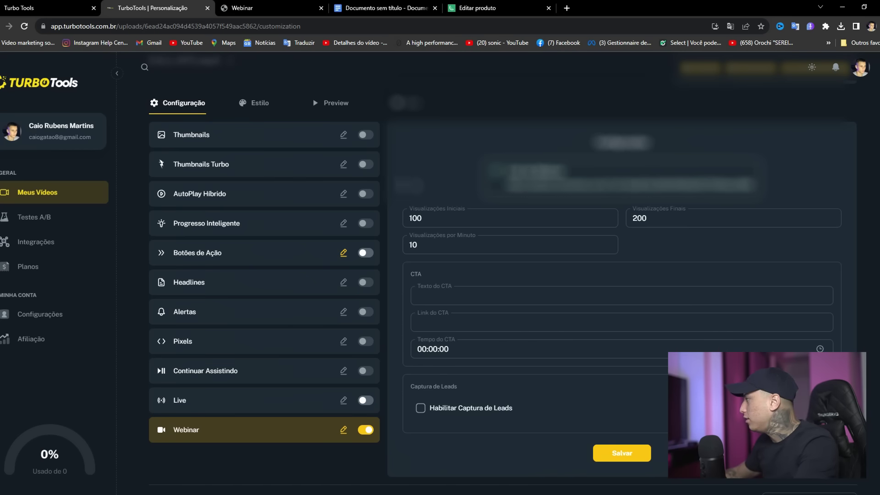
click(448, 217)
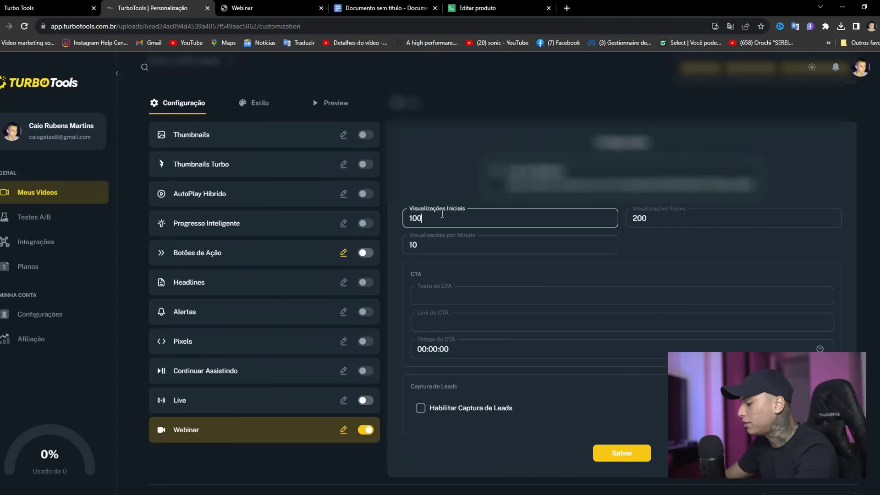
text(1476)
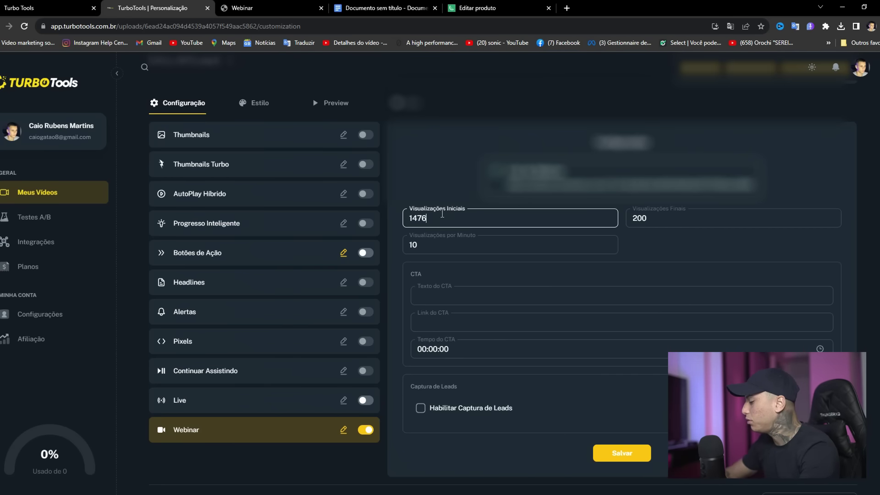
key(BackSpace)
key(BackSpace)
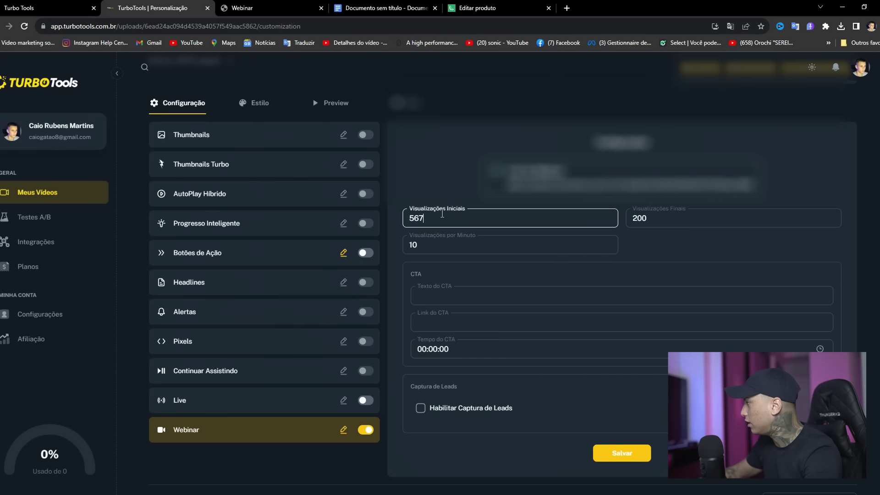
click(618, 223)
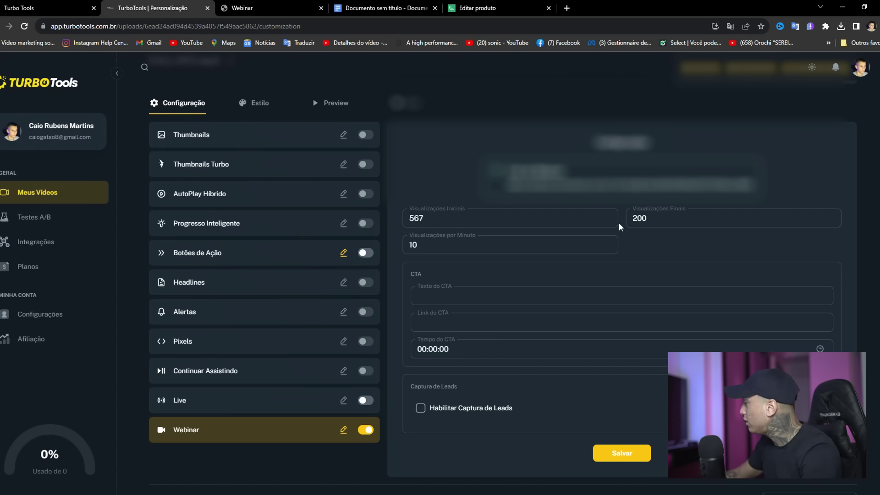
Set the webinar's final views (Visualizações Finais) to 1346 and the views per minute (Visualizações por Minuto) to 50
click(681, 217)
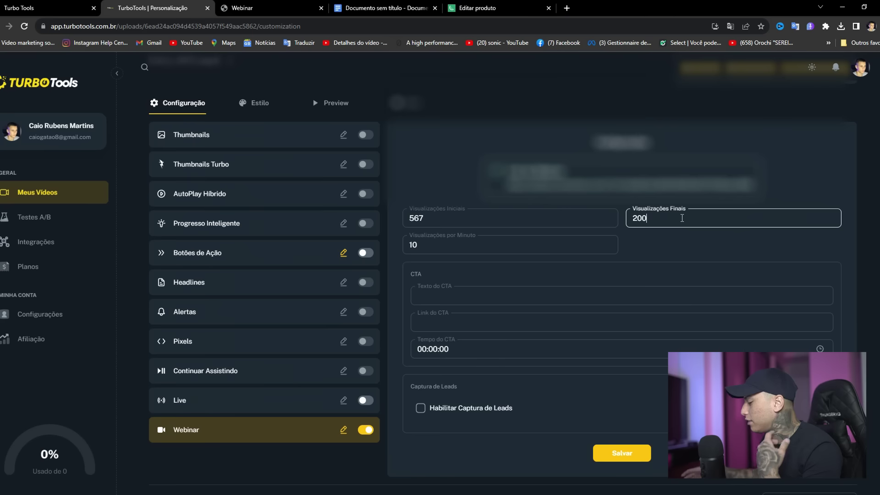
key(BackSpace)
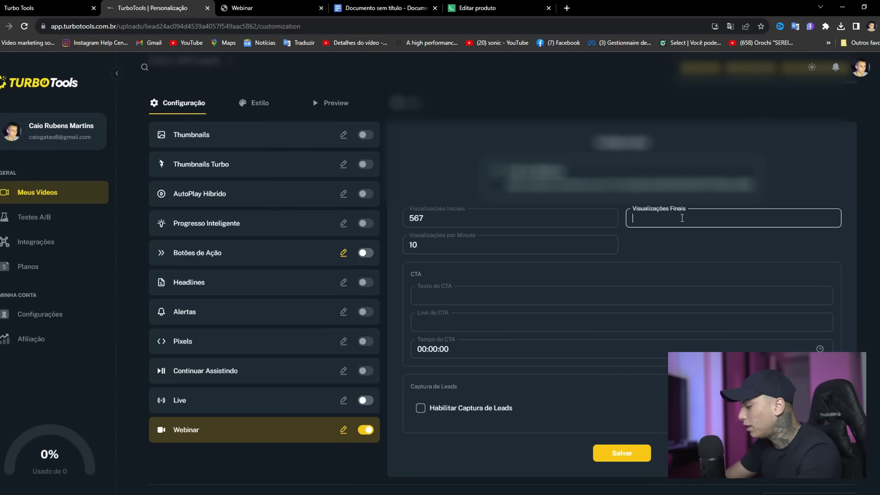
text(1346)
click(419, 250)
click(394, 245)
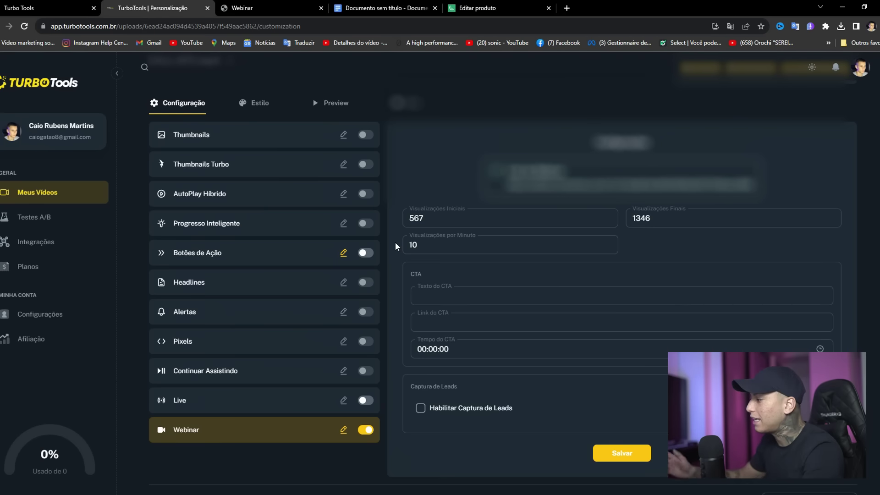
click(444, 248)
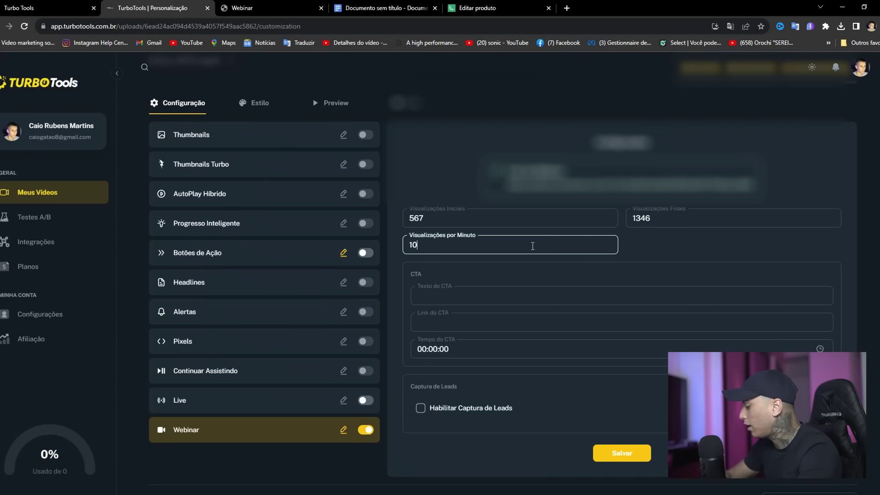
click(410, 167)
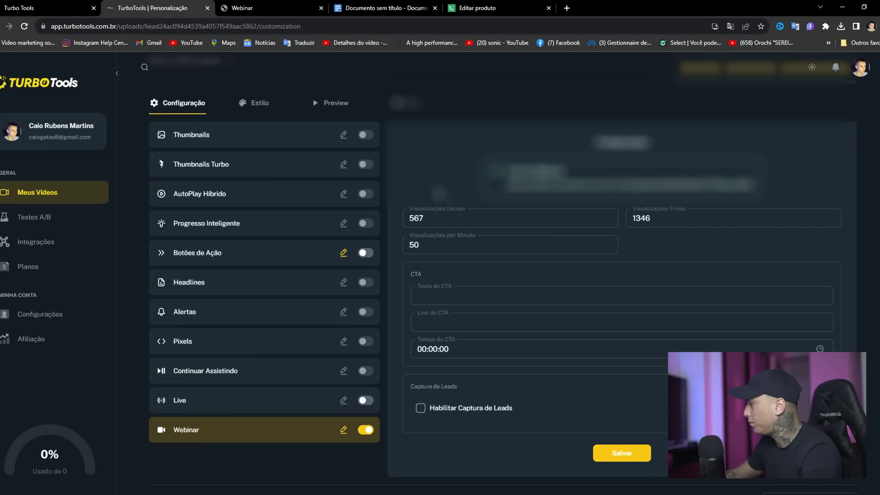
Enter COMPRE AQUI in capitals as the webinar's CTA text (Texto do CTA)
click(459, 301)
scroll(424, 257, down, 3)
scroll(424, 257, up, 3)
click(465, 300)
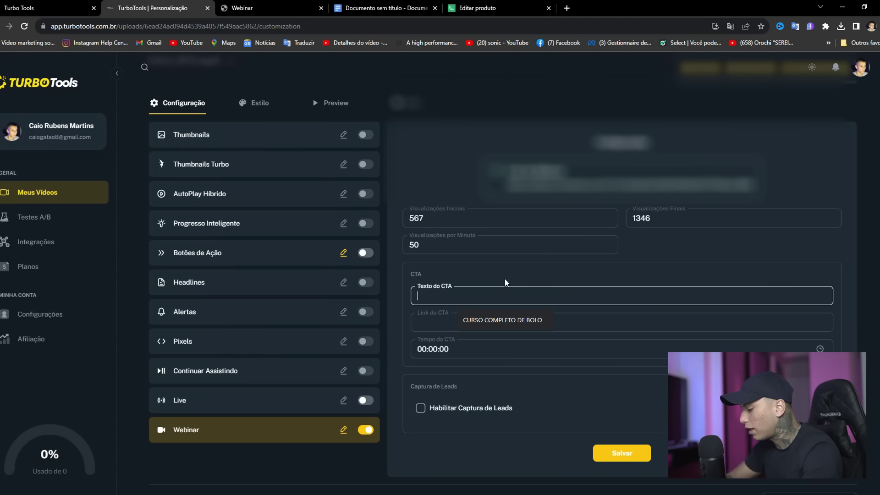
text(compre auqi)
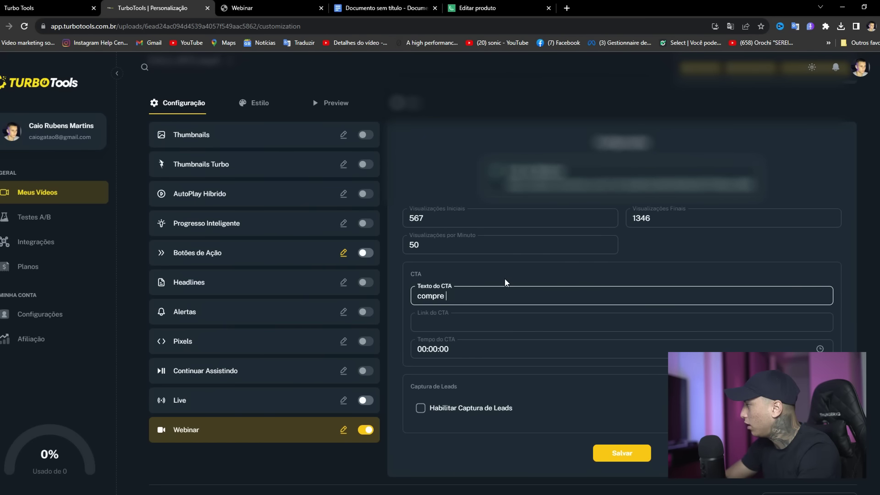
key(BackSpace)
key(BackSpace)
key(BackSpace)
key(BackSpace)
key(BackSpace)
key(BackSpace)
key(BackSpace)
key(BackSpace)
key(BackSpace)
key(BackSpace)
key(BackSpace)
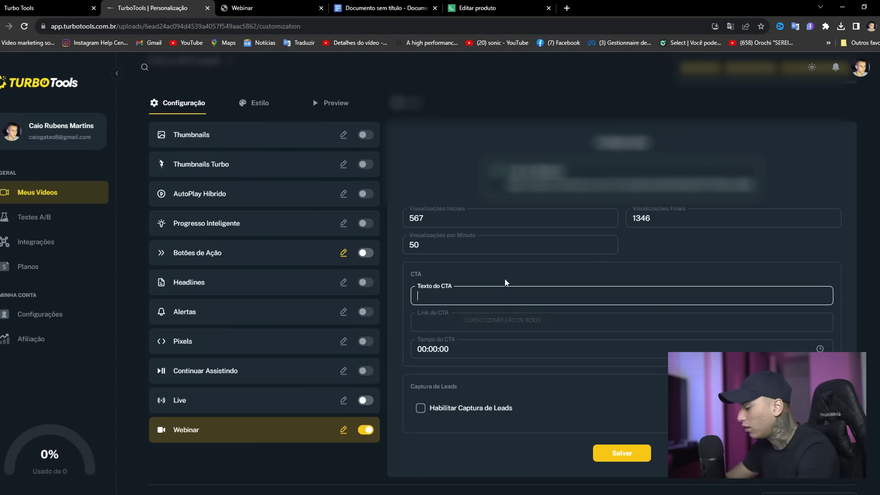
text(COMPRE AQUI)
Copy the OFERTA OFICIAL checkout link from the Kiwify product's links and paste it as the webinar's CTA link (Link do CTA)
click(537, 324)
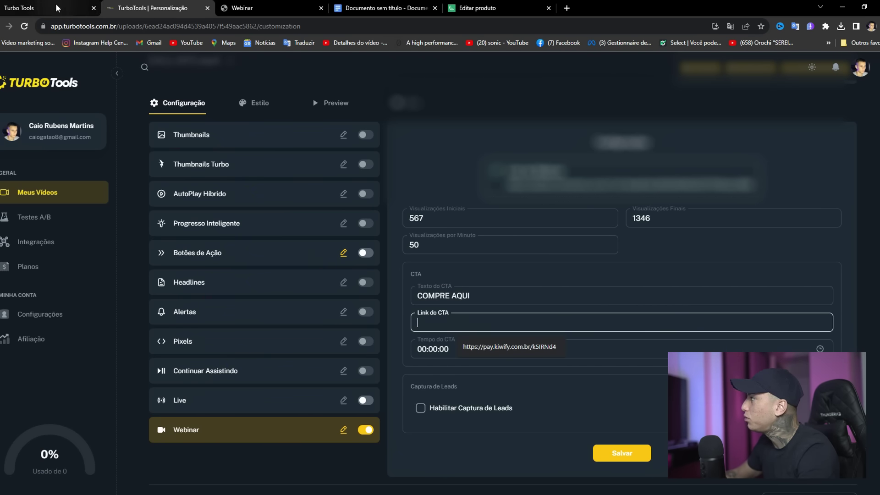
click(446, 12)
drag(447, 12, 266, 9)
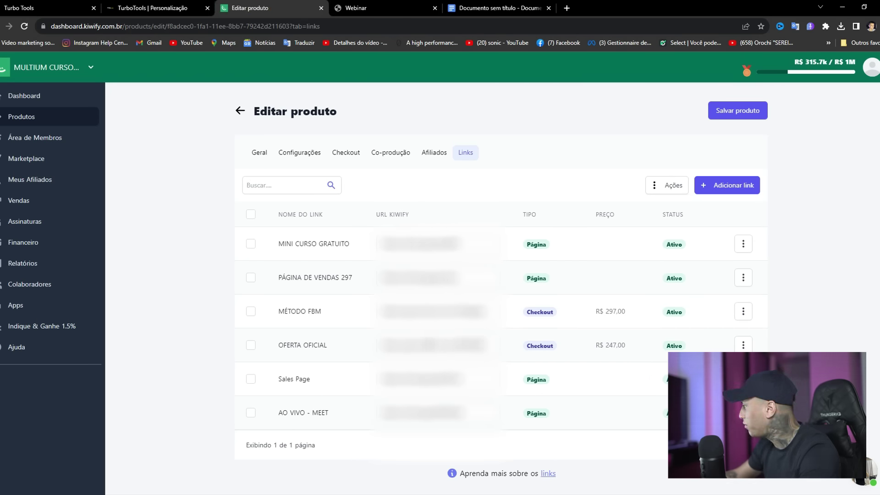
drag(288, 344, 329, 345)
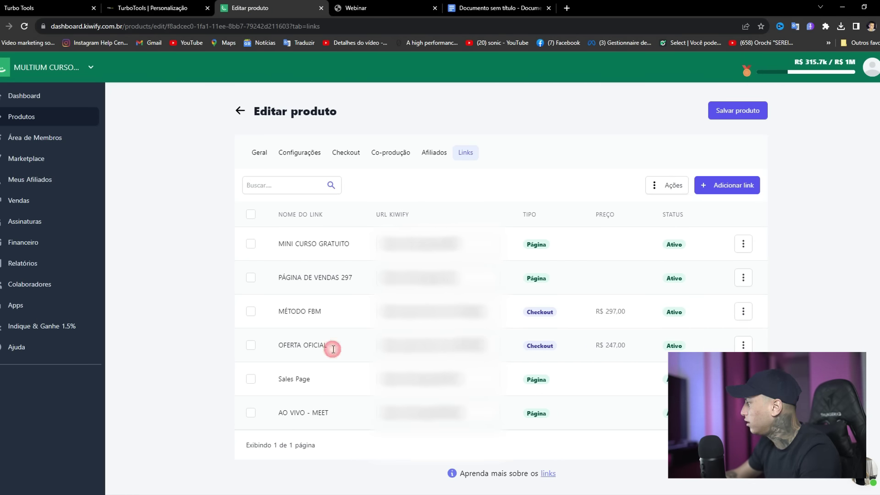
click(431, 345)
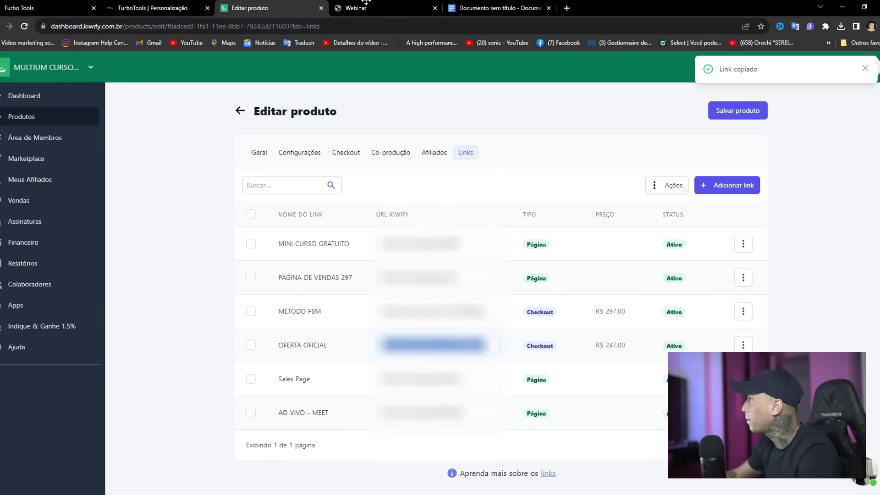
click(152, 8)
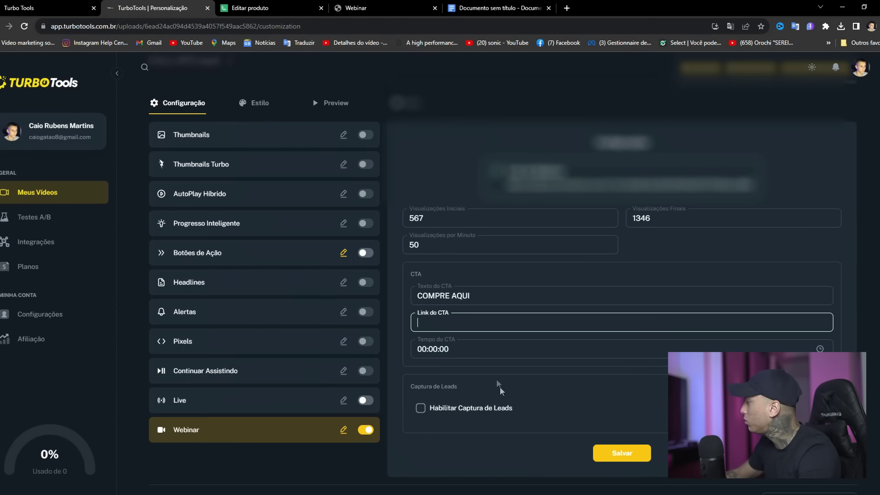
text(https://pay.kiwify.com.br/RK9PQZX)
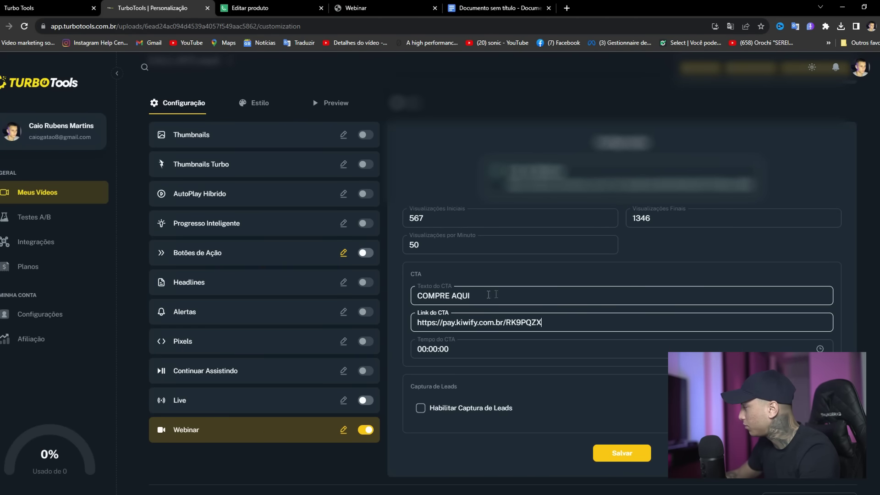
click(624, 302)
click(628, 388)
Try to choose a CTA time (Tempo do CTA) near the end of the video in the time selector
click(477, 353)
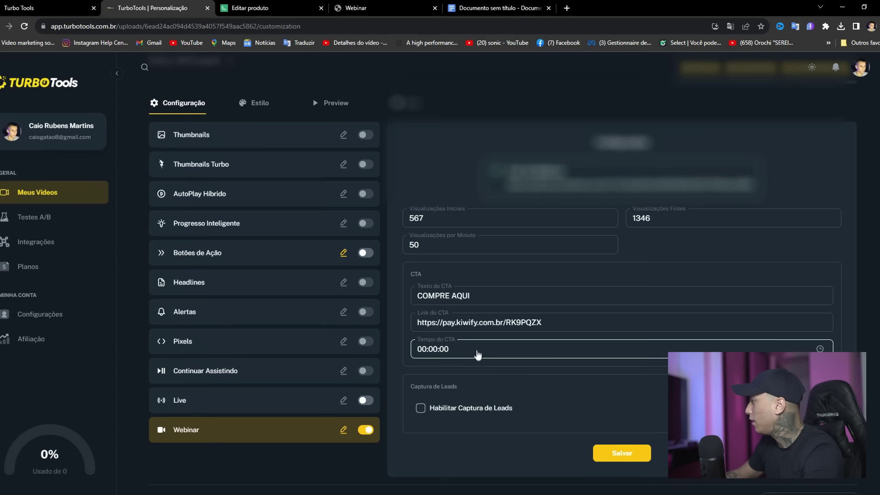
click(453, 356)
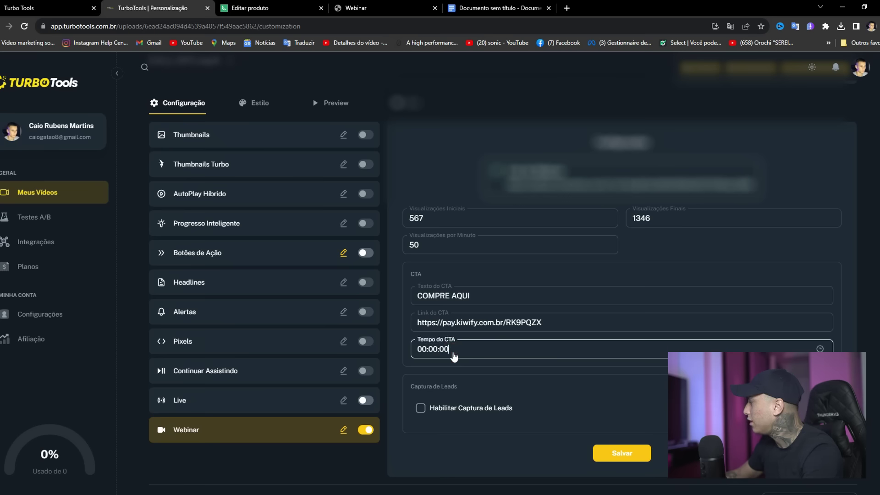
click(820, 349)
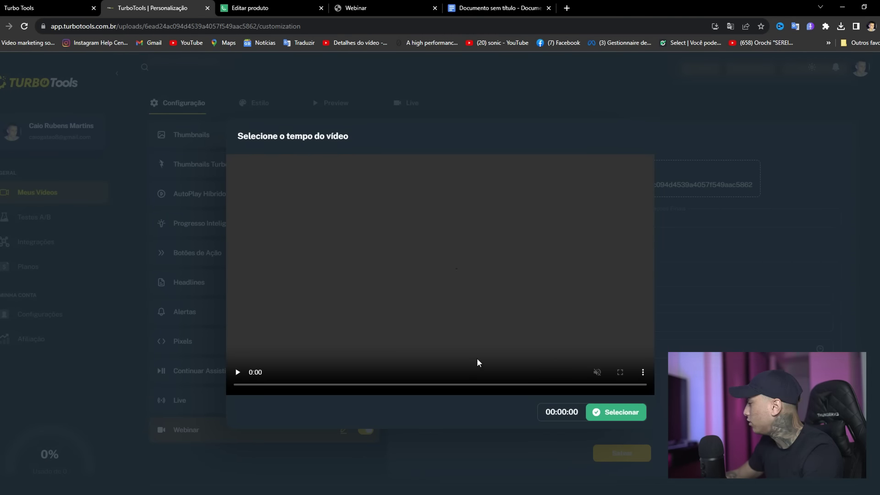
click(633, 385)
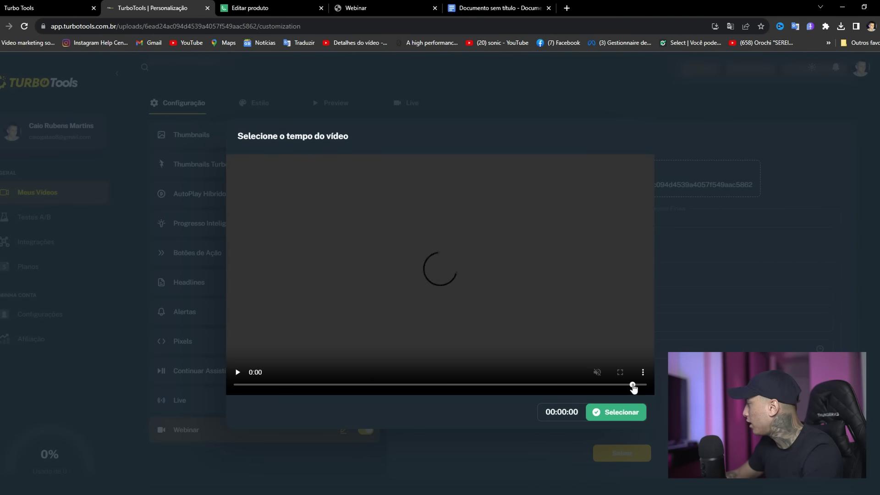
click(635, 385)
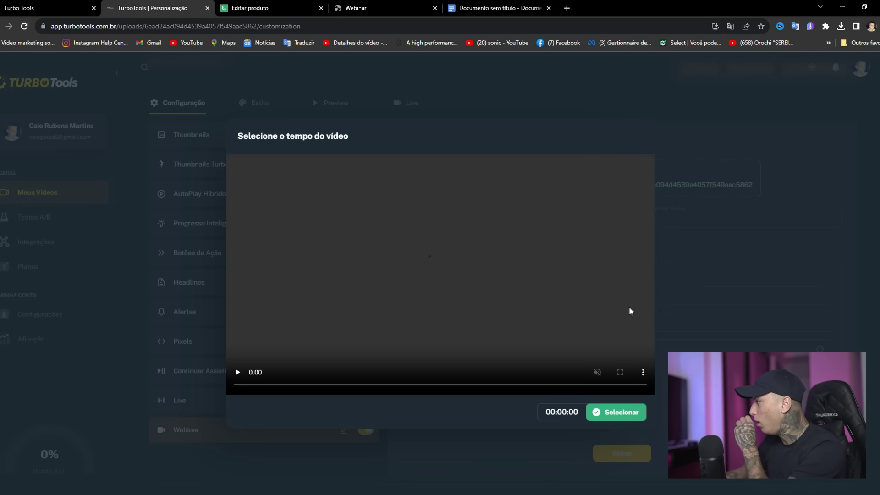
click(631, 385)
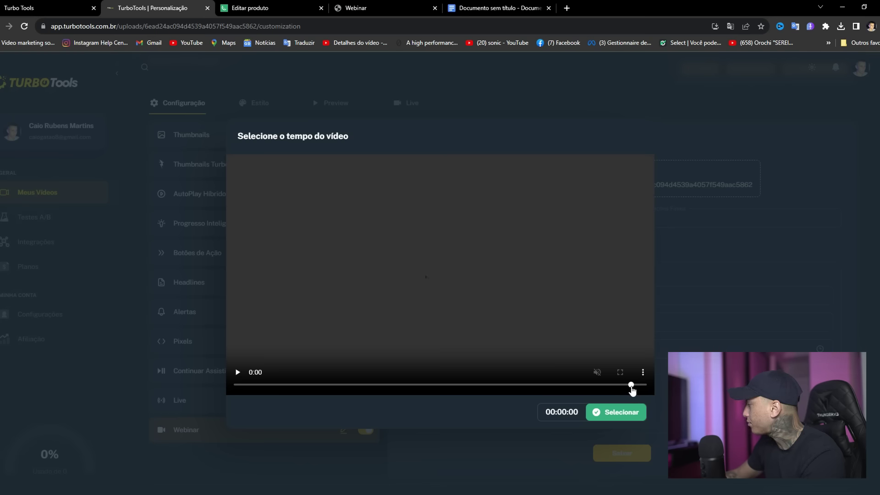
click(628, 414)
click(457, 354)
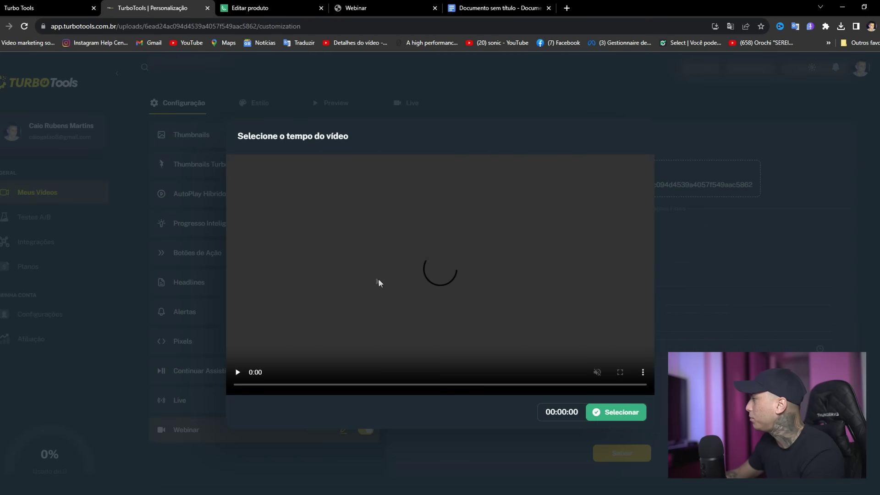
click(234, 372)
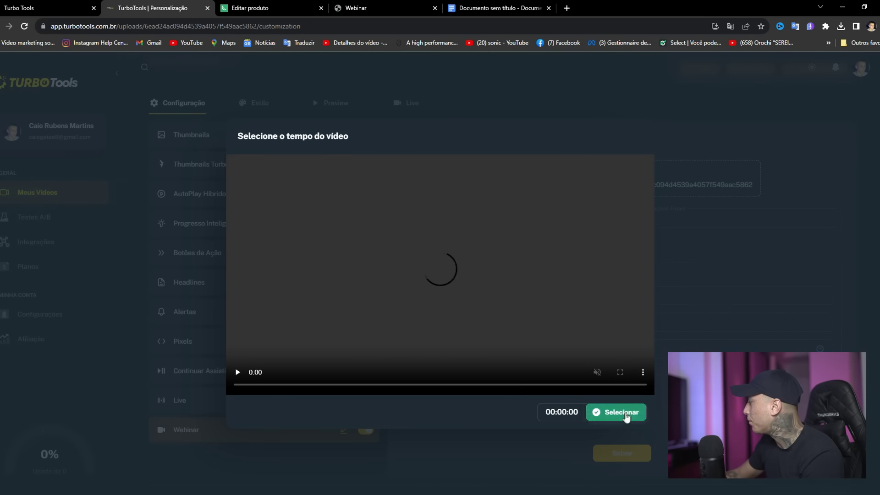
click(626, 385)
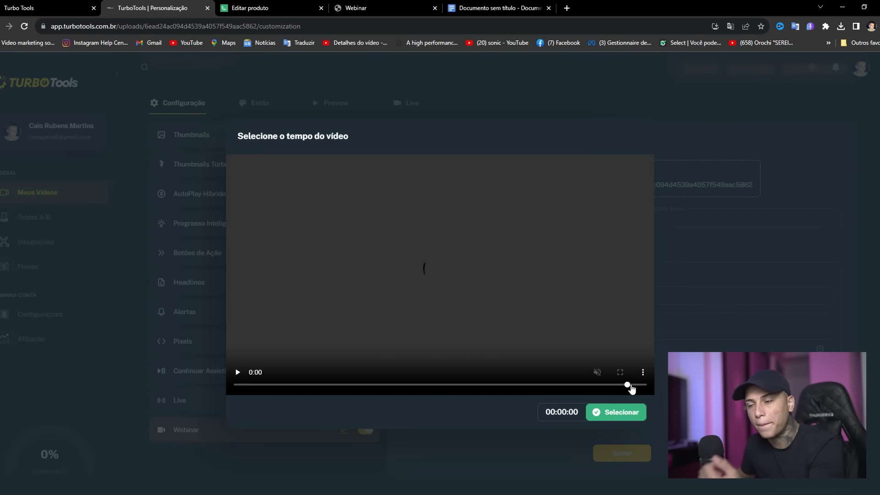
click(773, 235)
Save the Webinar settings with the configured view counts and CTA
scroll(609, 430, down, 2)
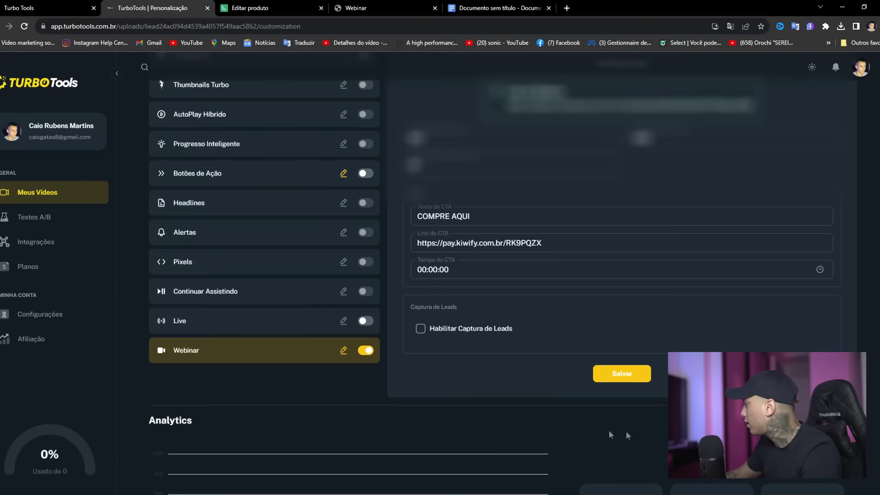
click(612, 378)
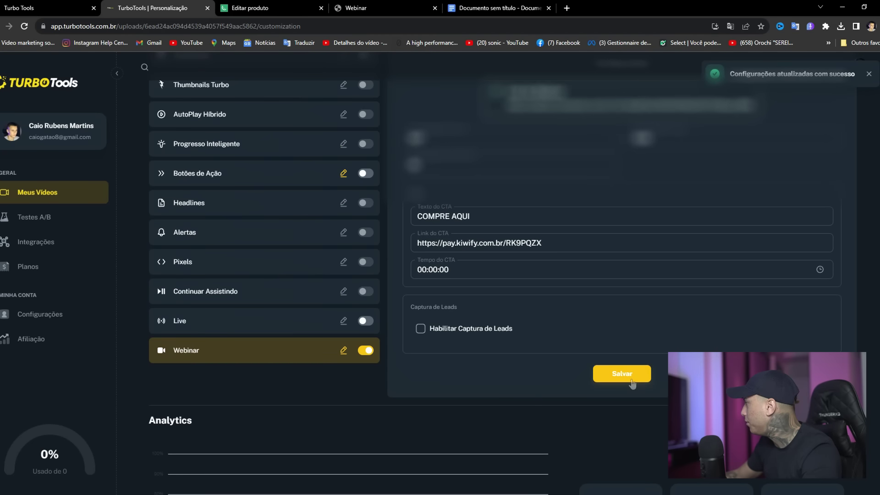
scroll(426, 339, up, 6)
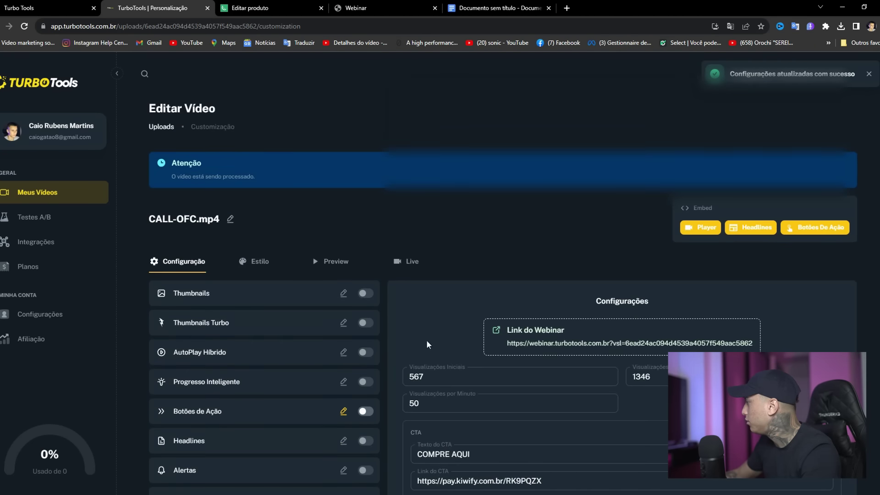
scroll(435, 275, down, 4)
click(441, 249)
scroll(271, 217, up, 4)
scroll(267, 269, down, 4)
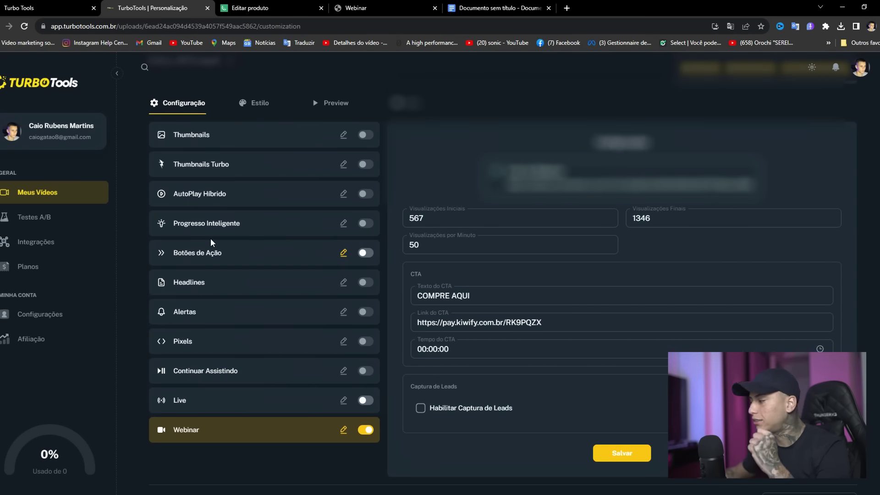
Enable the Live option for the video and view the simulated live page with its viewer count
click(364, 401)
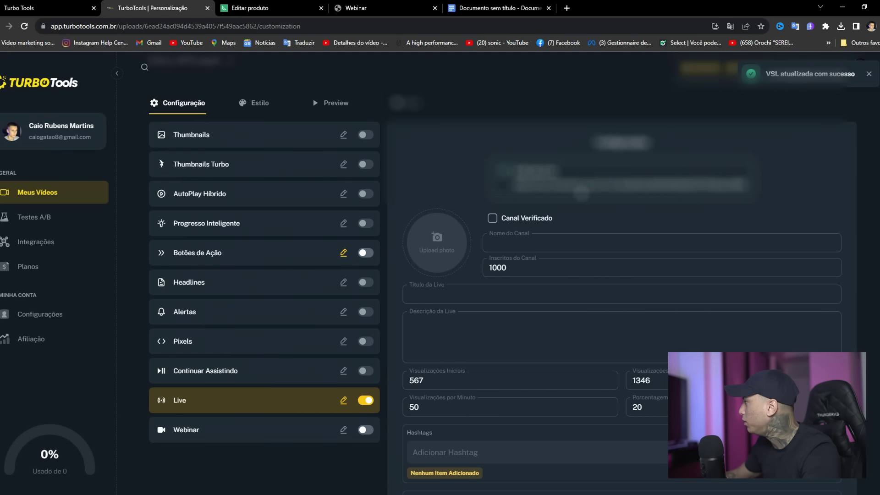
click(343, 400)
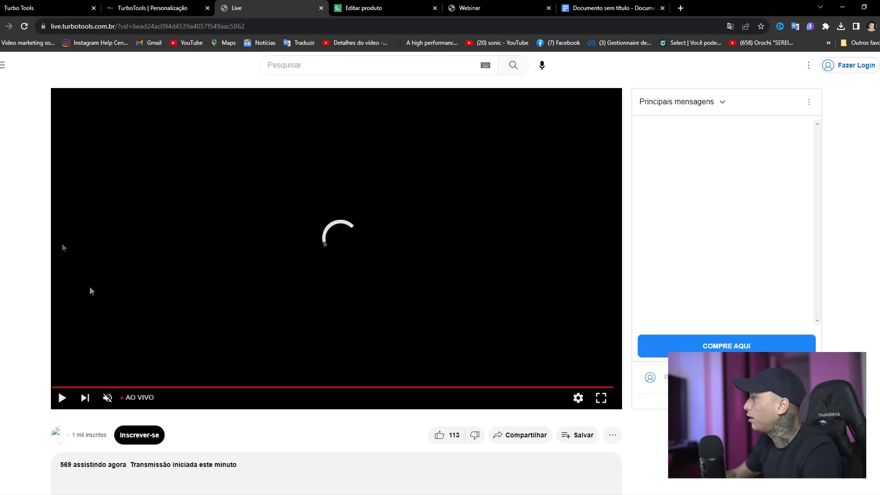
scroll(93, 273, down, 1)
scroll(43, 295, up, 1)
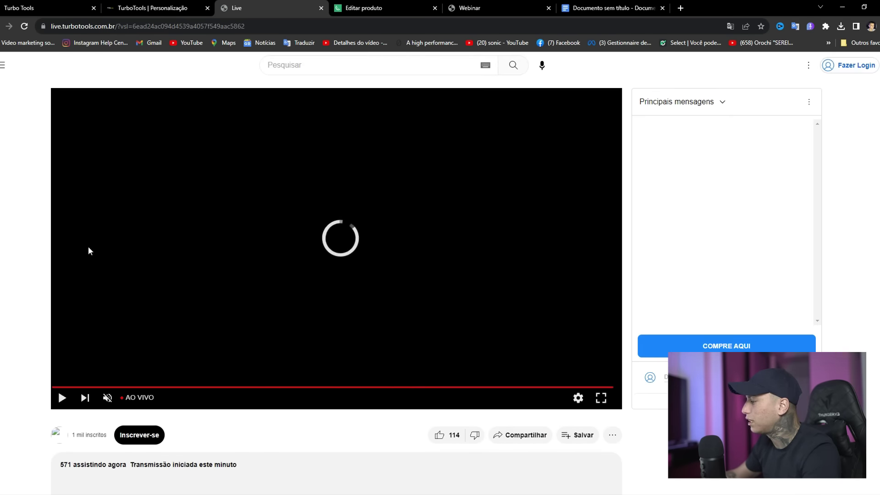
scroll(31, 346, down, 1)
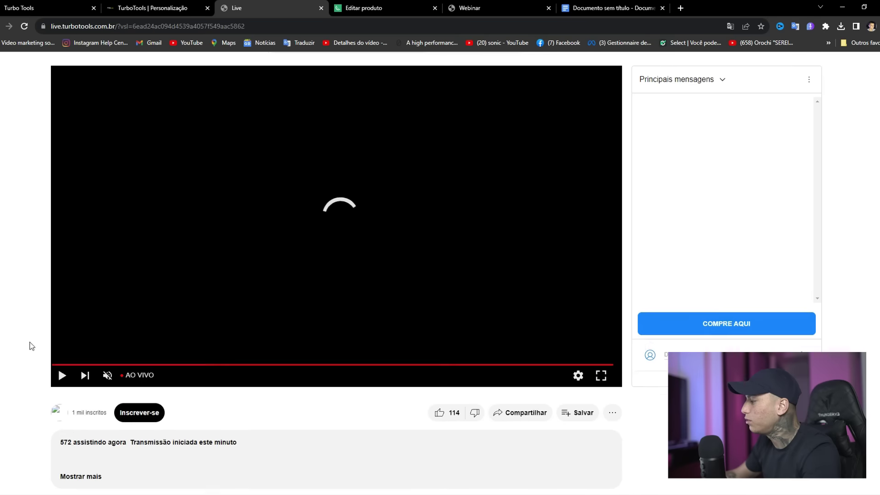
click(75, 444)
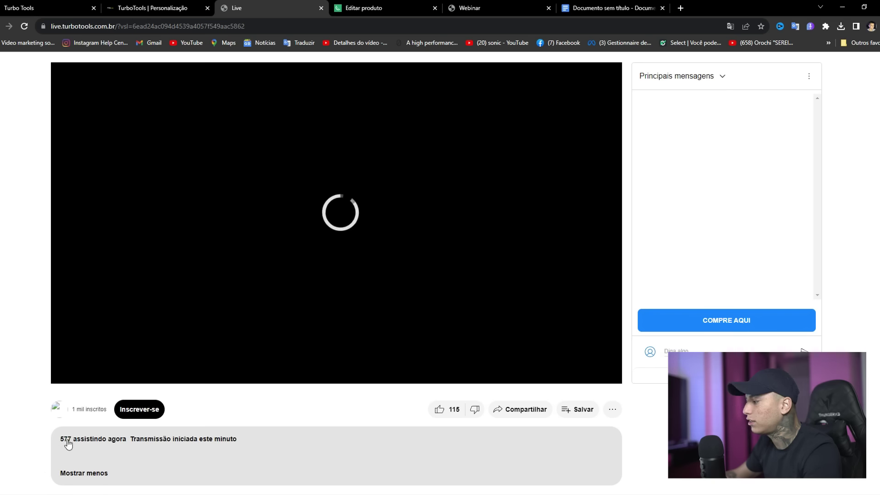
Re-enable the Webinar option, close the live page and open the webinar page through its link
click(186, 6)
click(365, 431)
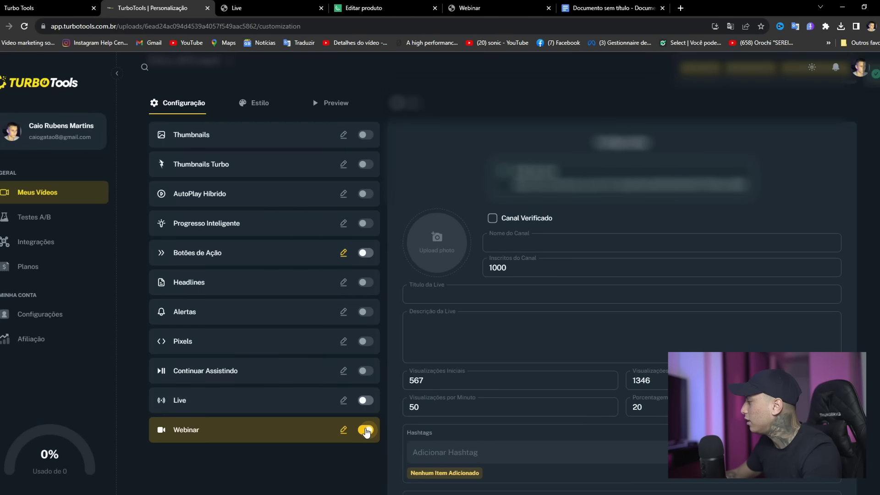
click(321, 8)
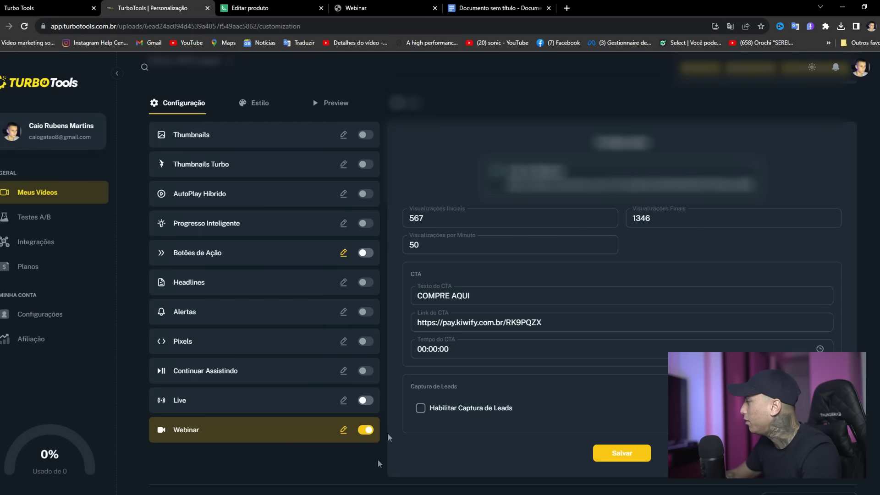
click(547, 188)
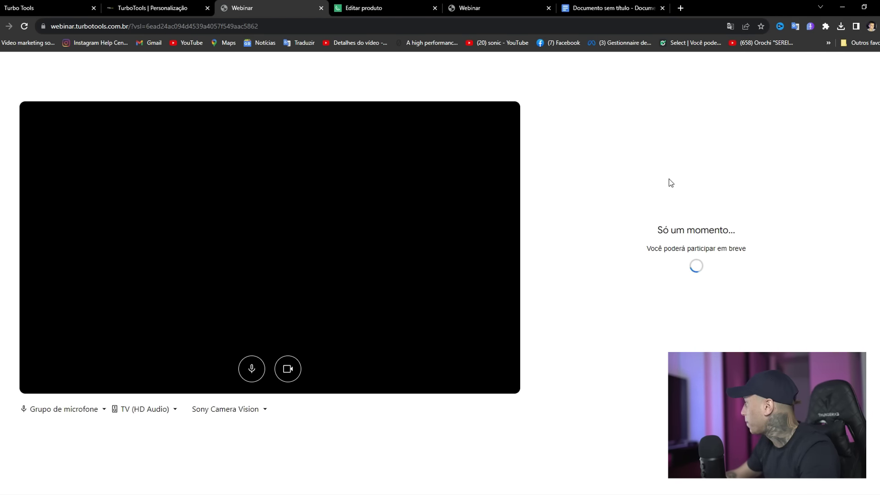
Examine the waiting message shown on the webinar entry page of the class video
drag(658, 231, 800, 221)
click(800, 222)
drag(646, 250, 774, 250)
click(774, 250)
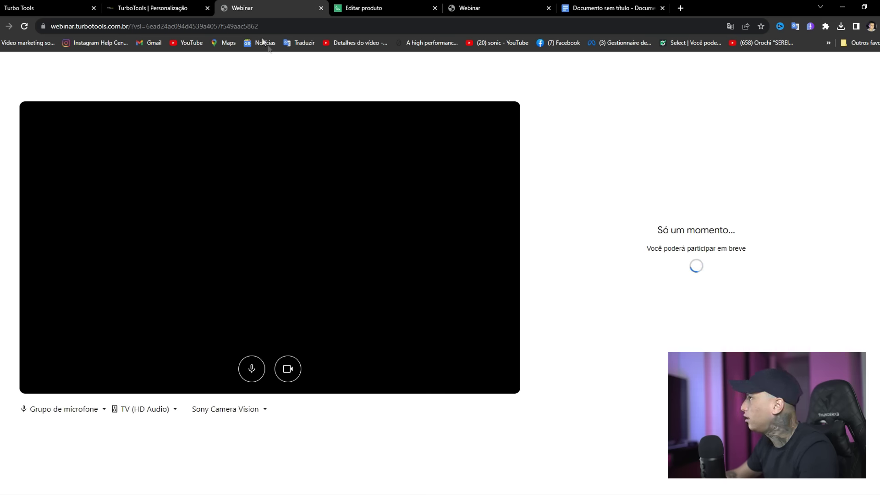
click(164, 10)
click(253, 9)
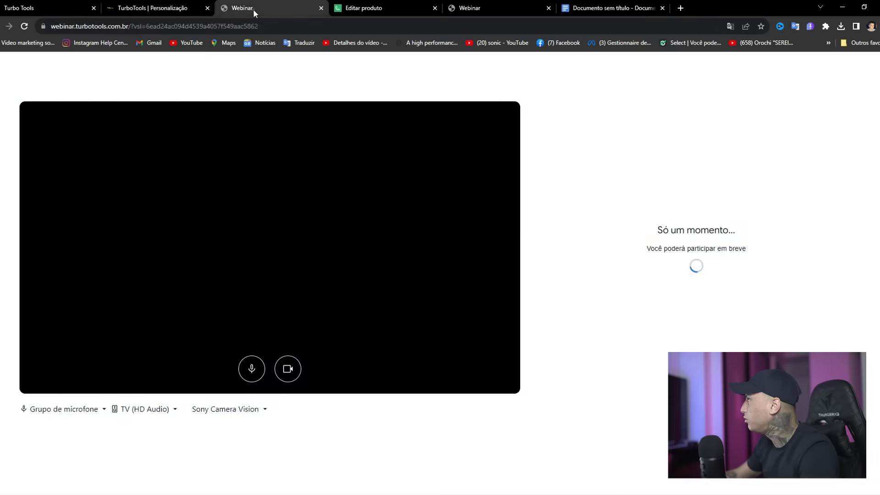
drag(657, 230, 777, 252)
click(777, 252)
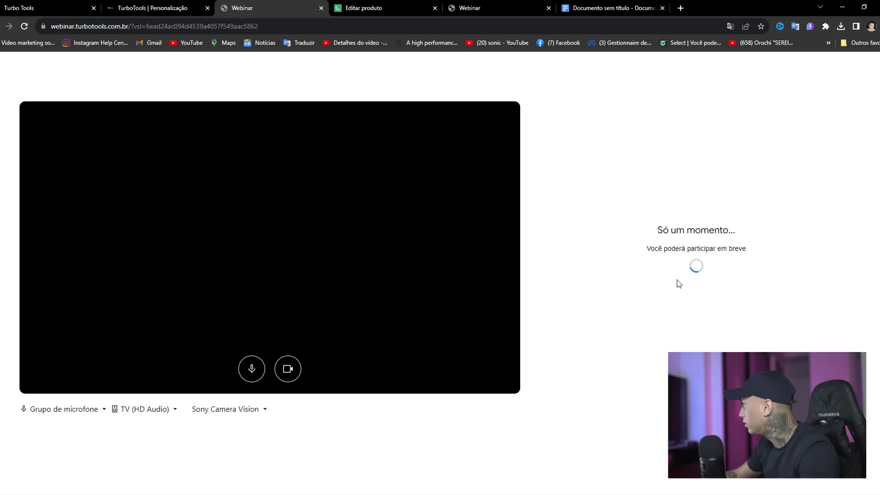
Return to the video's customization page and read the Atenção notice about its processing
click(156, 8)
scroll(290, 270, up, 5)
drag(172, 177, 262, 181)
click(315, 177)
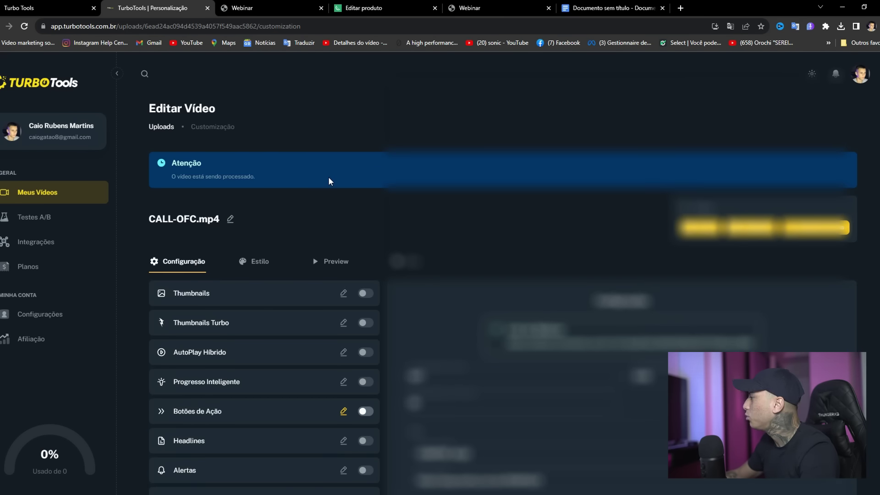
Review the video's configuration options and view the chat message list in its Live section
scroll(328, 177, down, 2)
scroll(289, 194, down, 4)
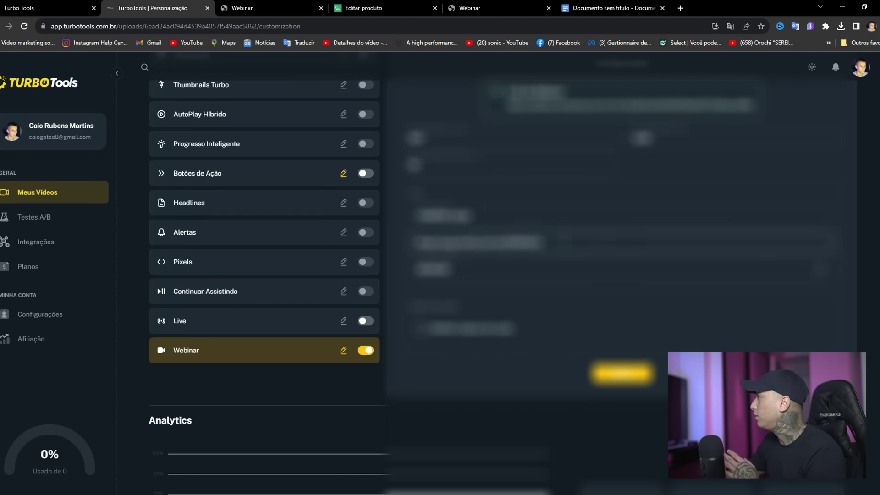
scroll(590, 381, up, 2)
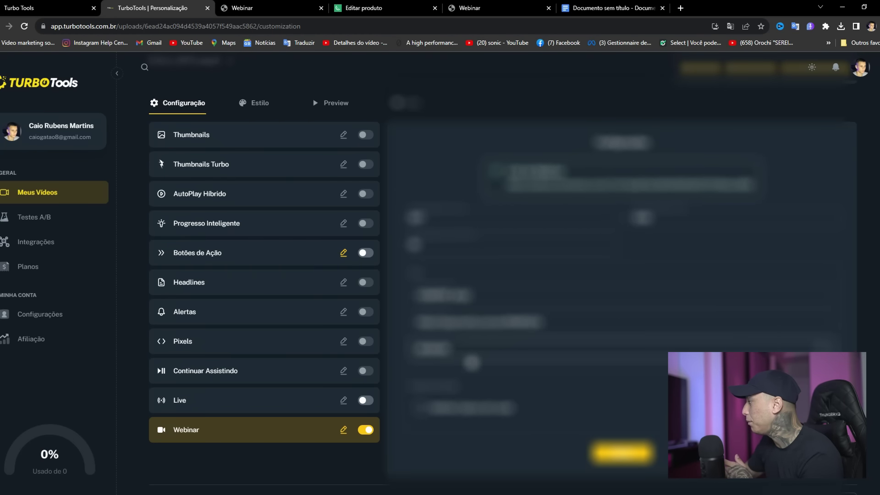
scroll(375, 261, up, 2)
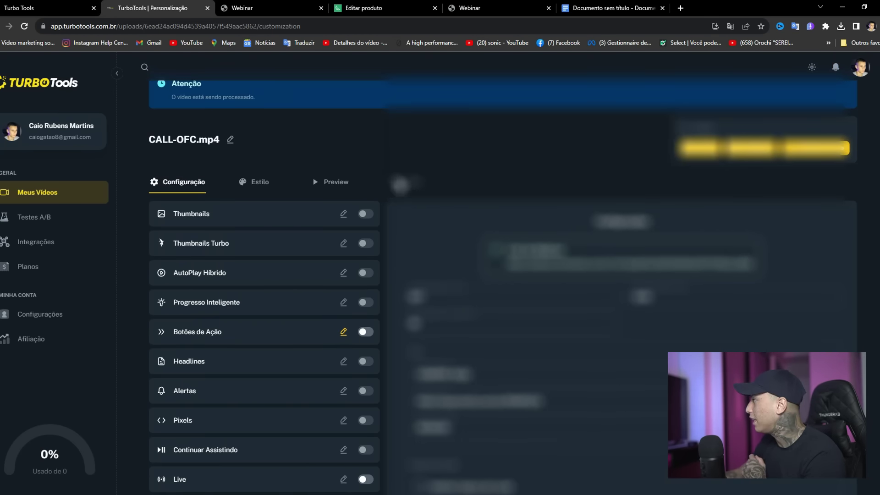
click(401, 183)
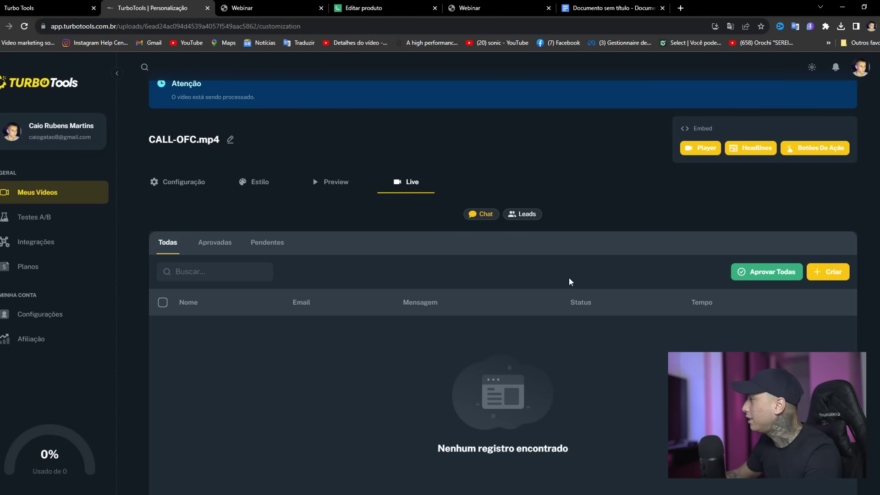
scroll(285, 334, down, 2)
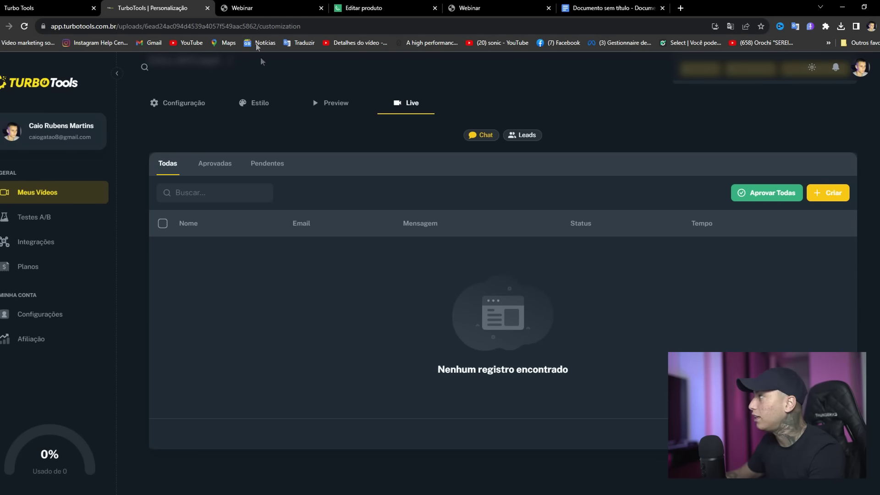
Check the two open webinar pages of the class video for an available entry option
click(242, 13)
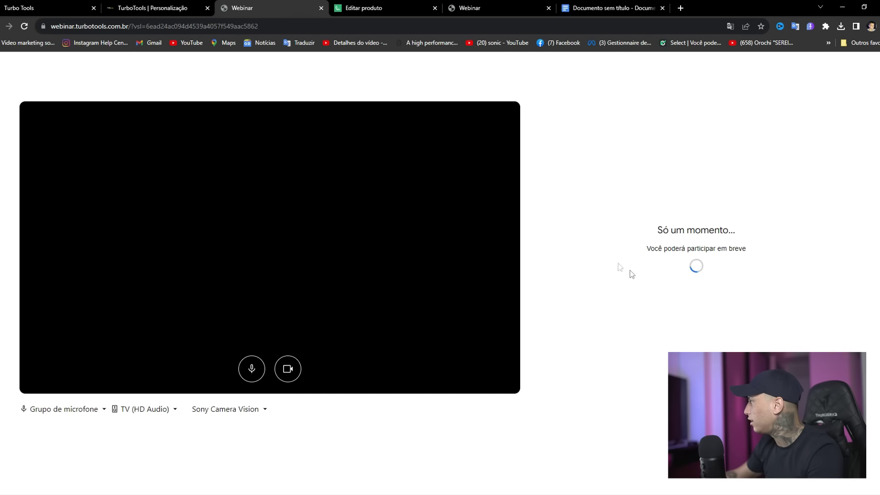
click(160, 10)
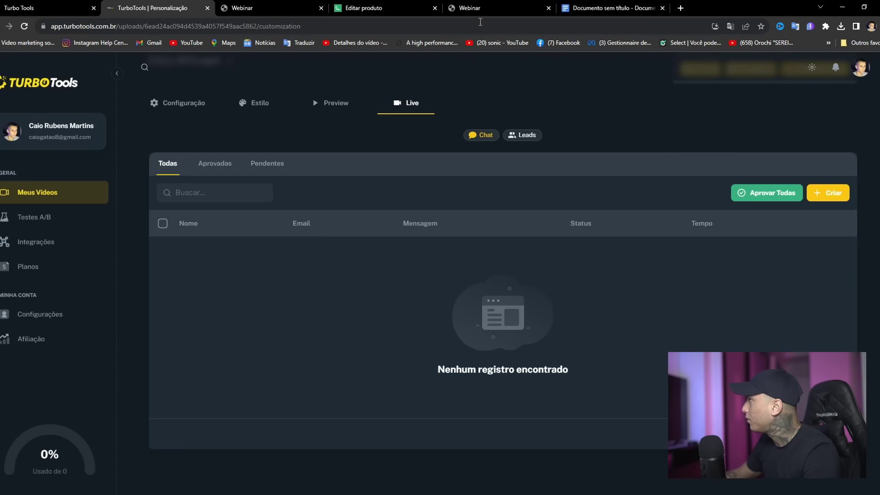
click(471, 9)
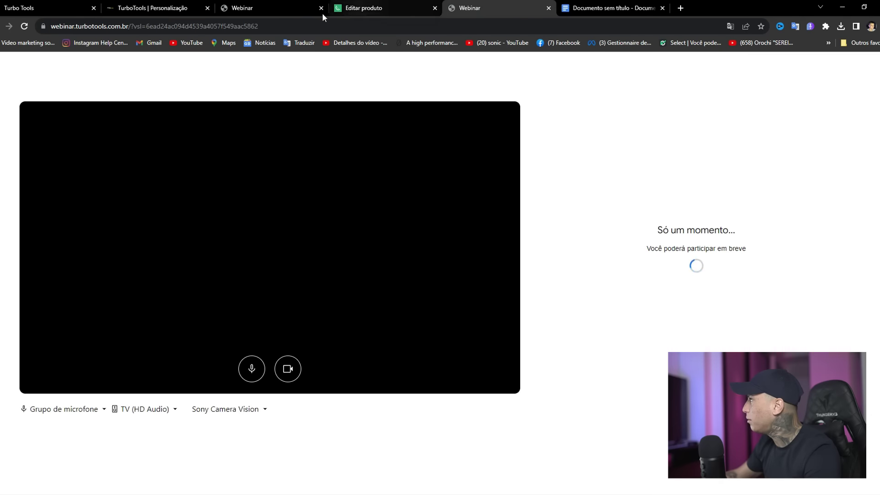
click(249, 10)
click(482, 8)
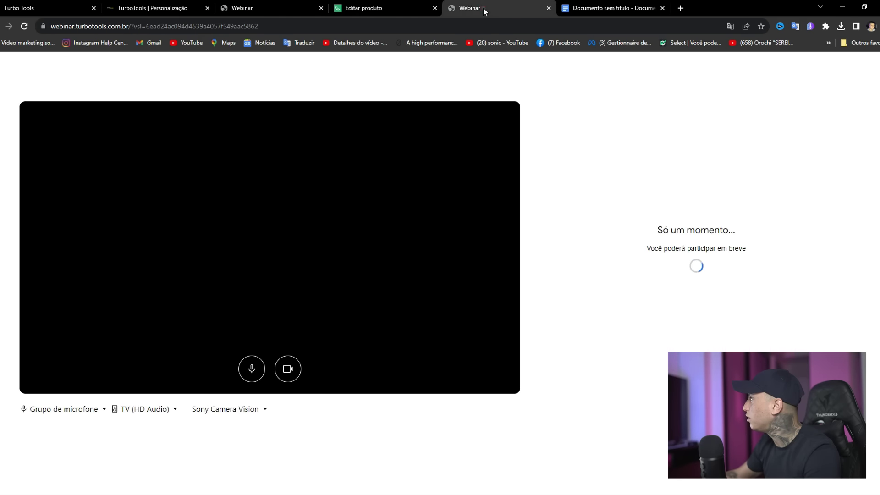
Go to Meus Vídeos and open the ready 01:02:05 CALL-OFC.mp4 video for editing
click(169, 8)
click(36, 202)
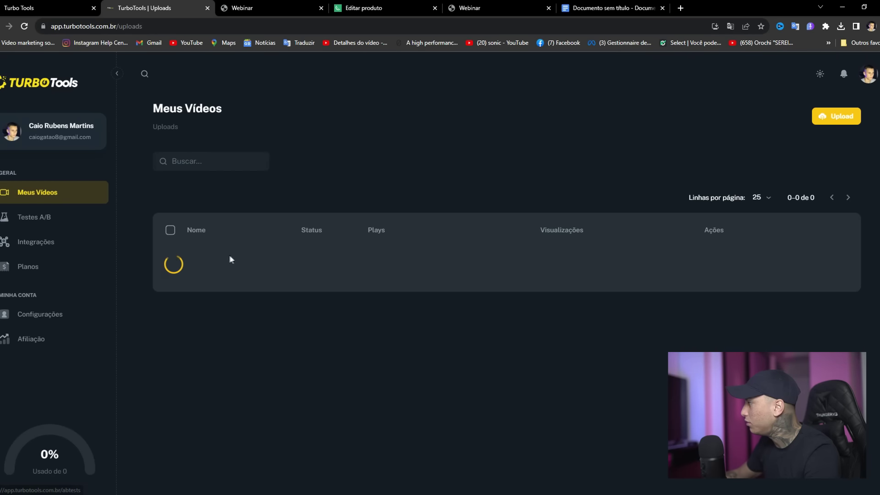
scroll(242, 270, down, 10)
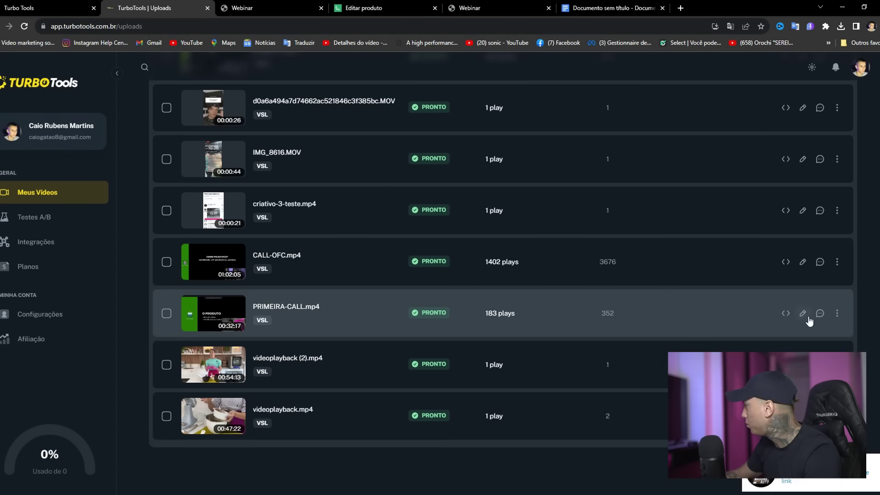
click(467, 260)
click(517, 296)
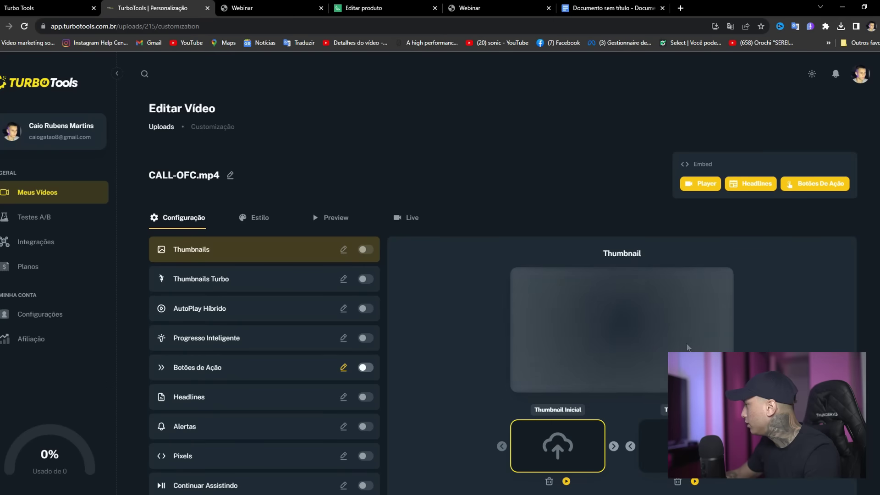
Open the Webinar settings of the ready CALL-OFC.mp4 video
scroll(350, 316, down, 2)
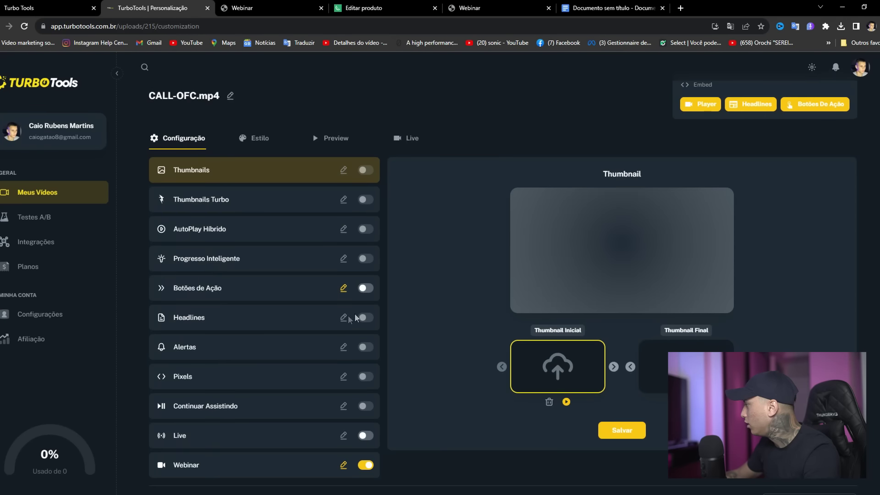
click(399, 137)
scroll(268, 234, down, 3)
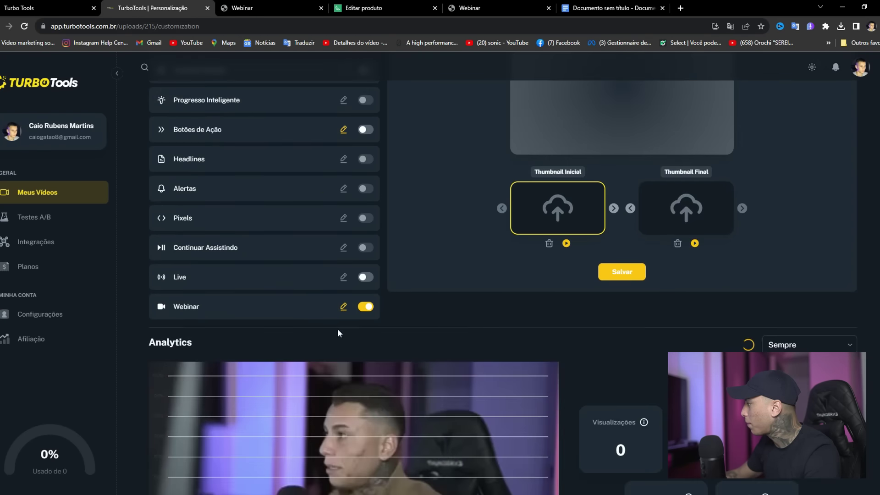
click(343, 306)
scroll(422, 320, up, 3)
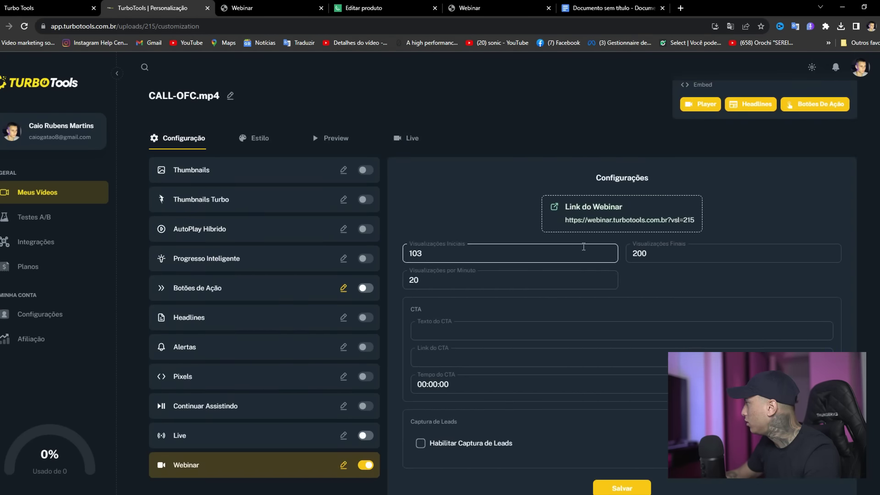
Open the webinar through its link, enter the simulated call and show the call messages
click(597, 221)
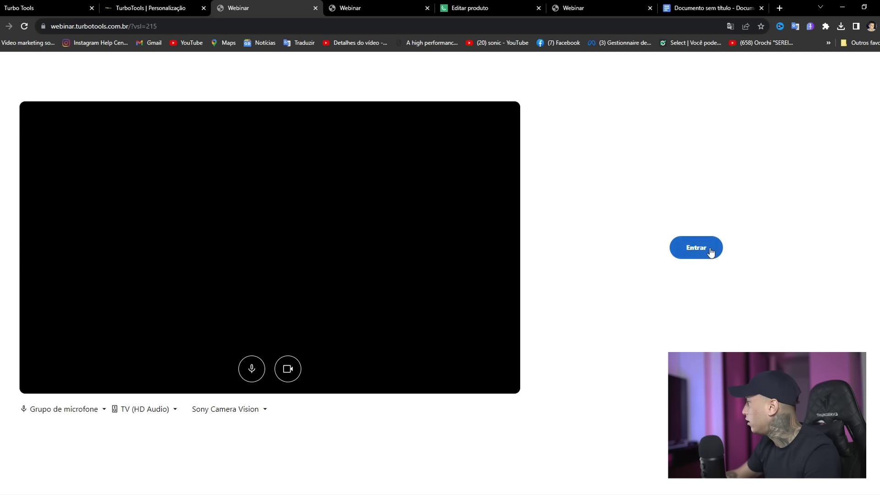
click(684, 247)
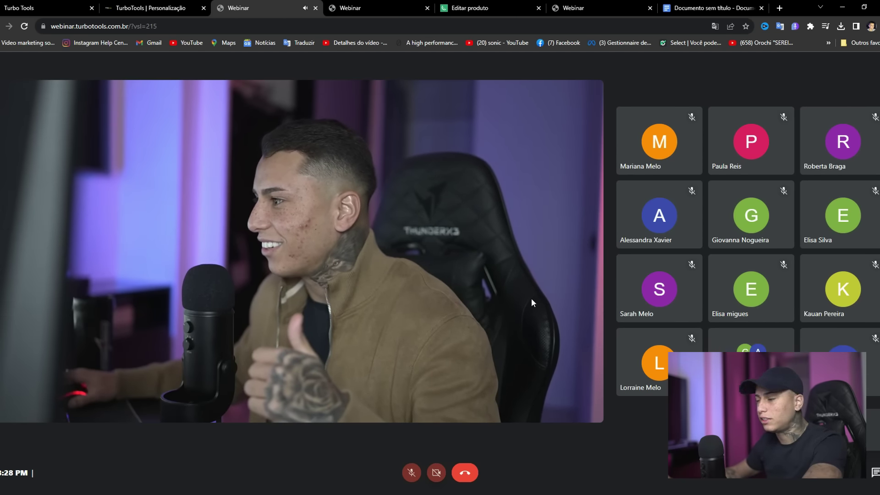
click(873, 474)
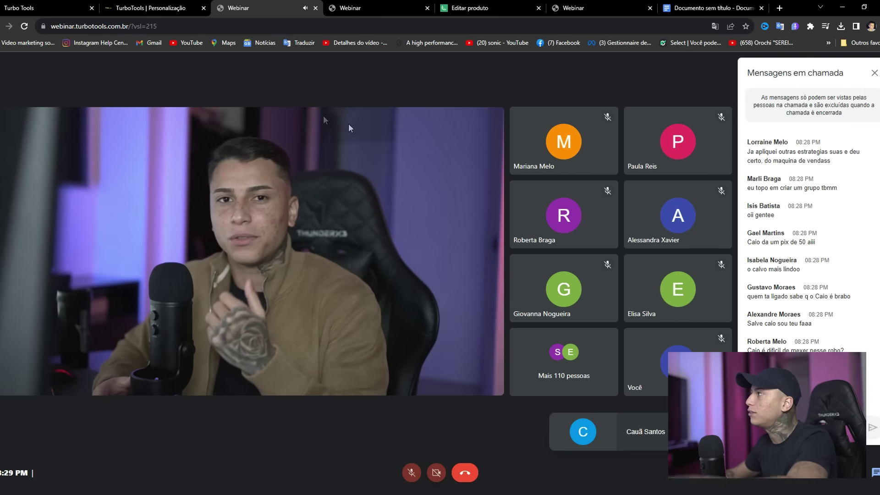
Go back to Meus Vídeos, view the customization page of the first .MOV upload and return to the list
click(142, 9)
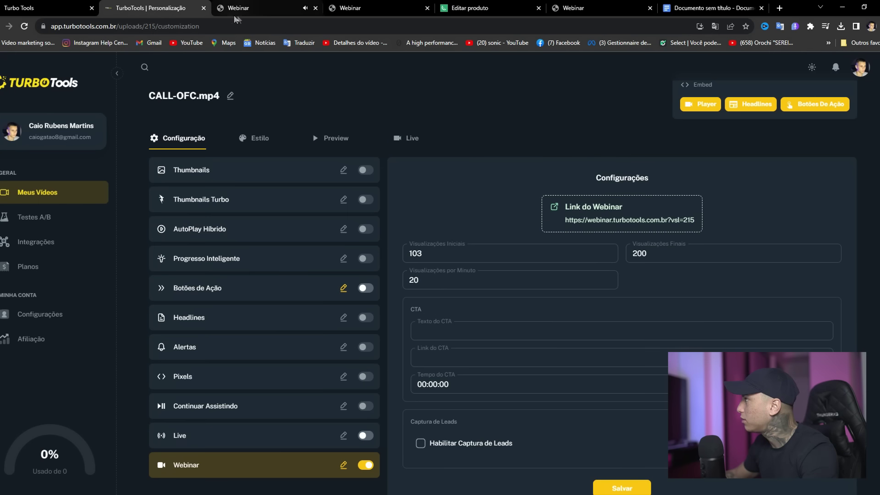
click(40, 192)
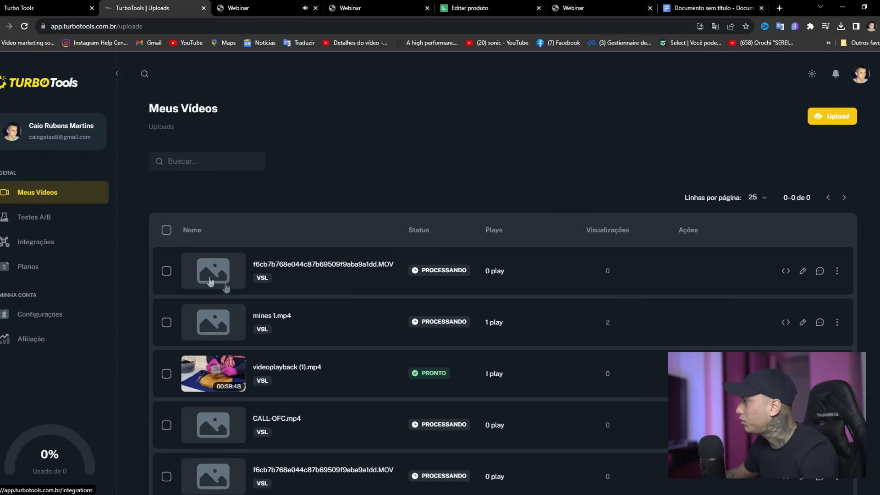
click(215, 270)
click(202, 233)
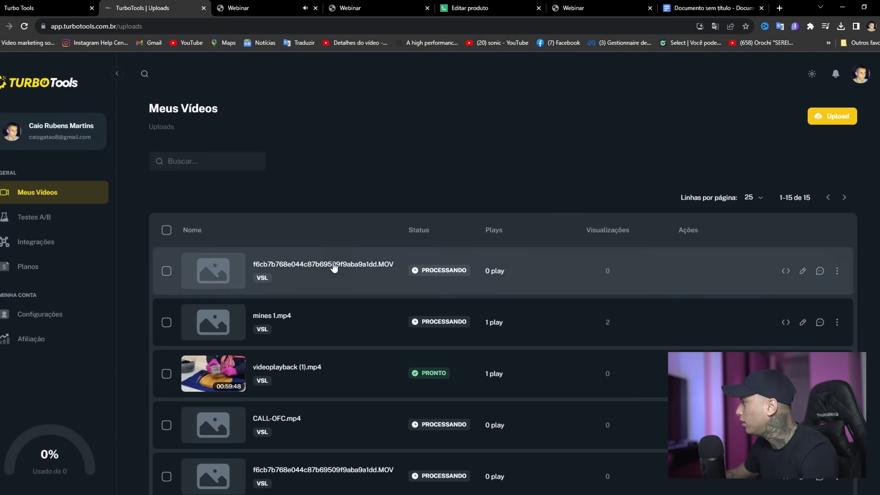
click(330, 262)
click(509, 298)
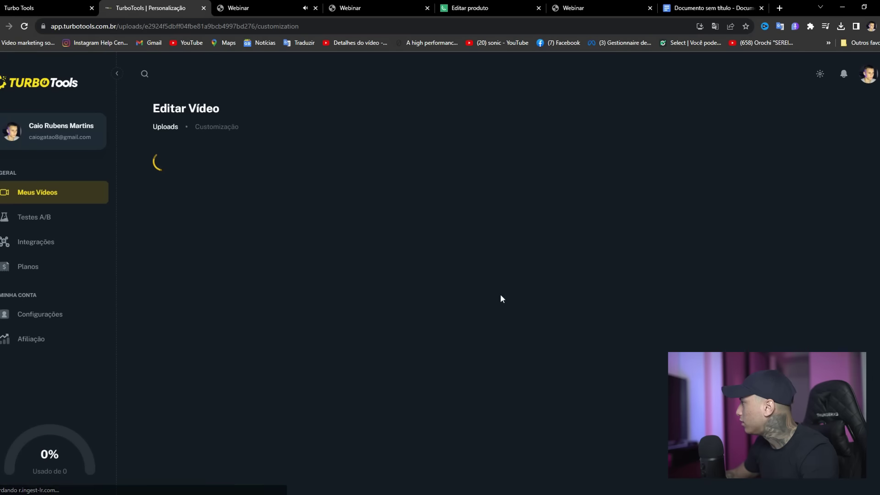
scroll(414, 243, down, 5)
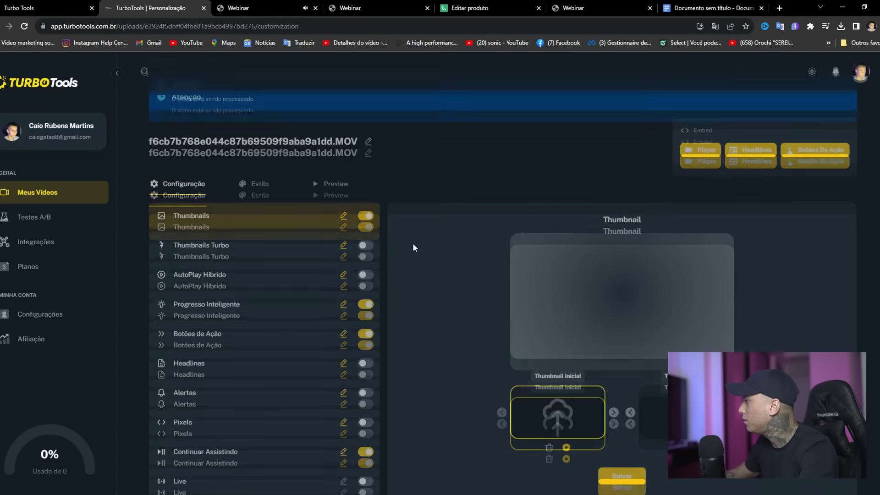
scroll(392, 226, up, 5)
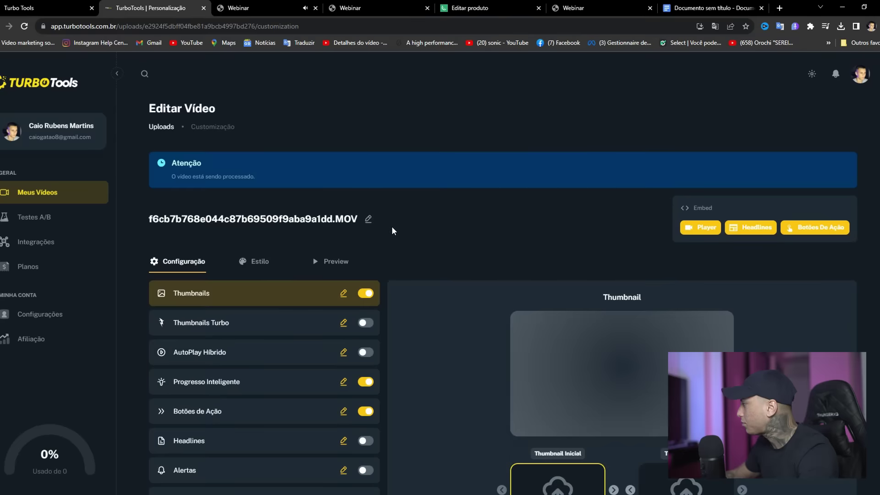
key(alt+Left)
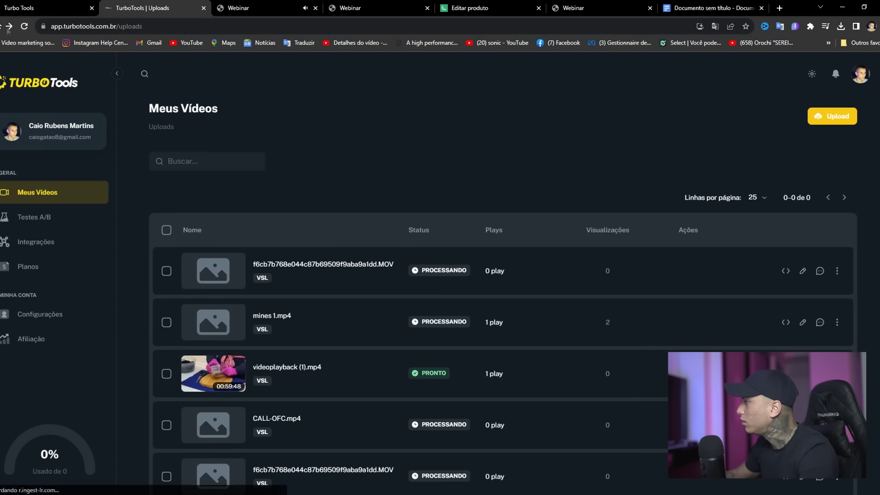
Find the still-processing CALL-OFC.mp4 in the video list, open it for editing and show its Webinar settings
scroll(306, 233, down, 10)
scroll(345, 338, up, 10)
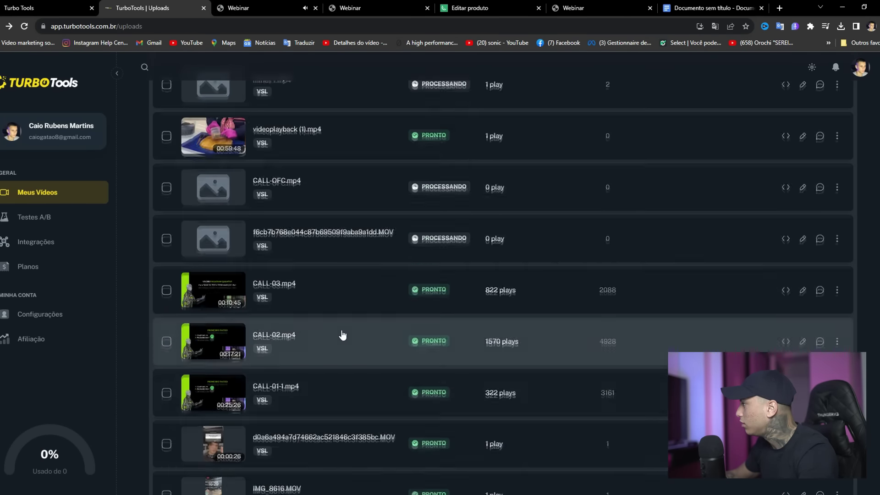
scroll(320, 330, down, 10)
scroll(290, 321, up, 10)
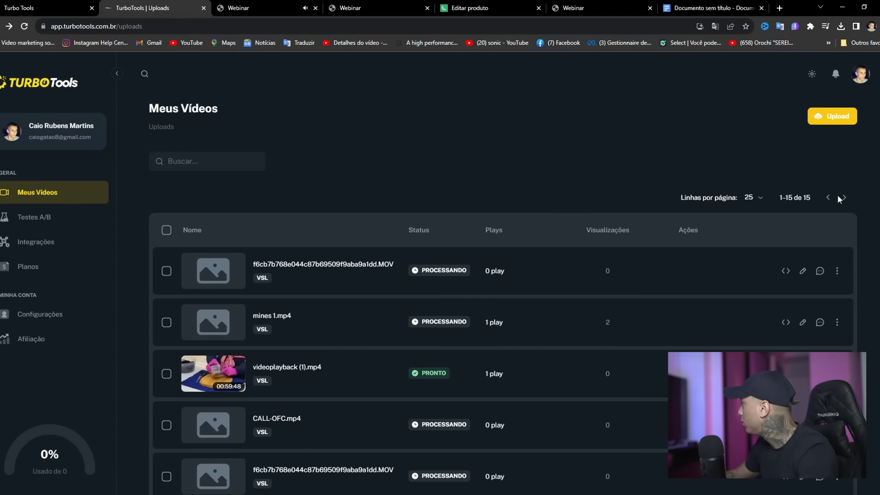
scroll(369, 243, down, 2)
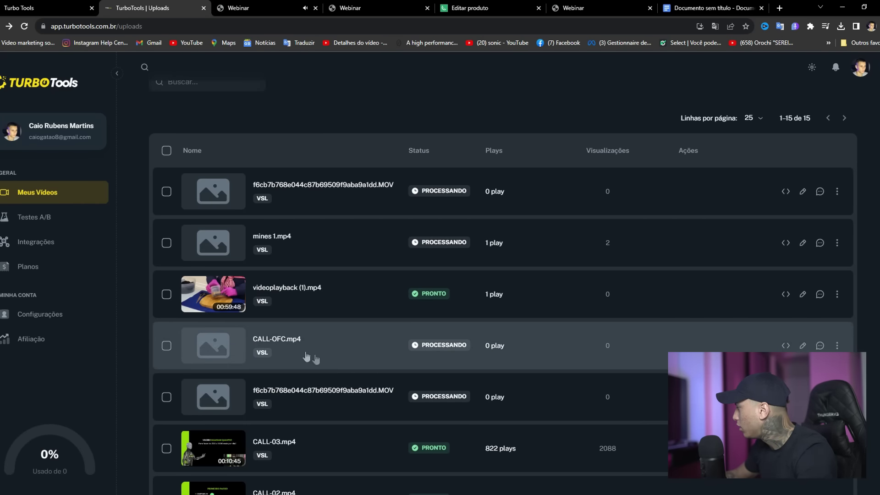
click(274, 341)
click(512, 299)
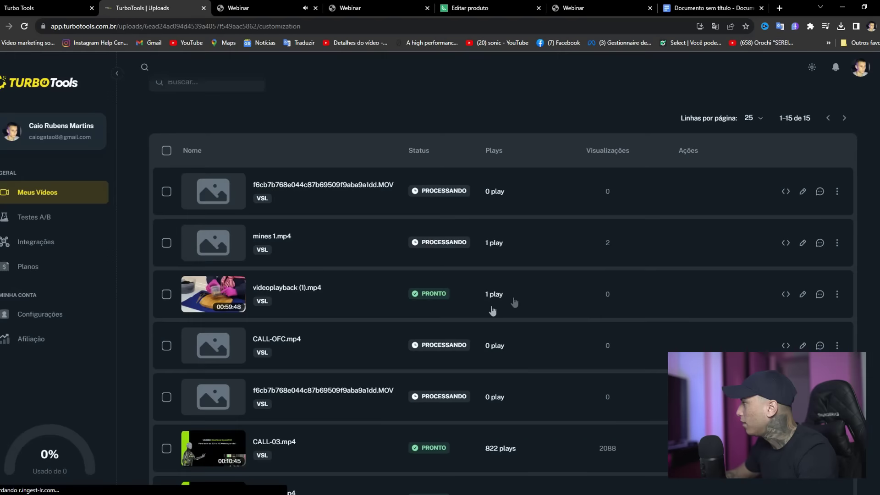
scroll(421, 278, down, 5)
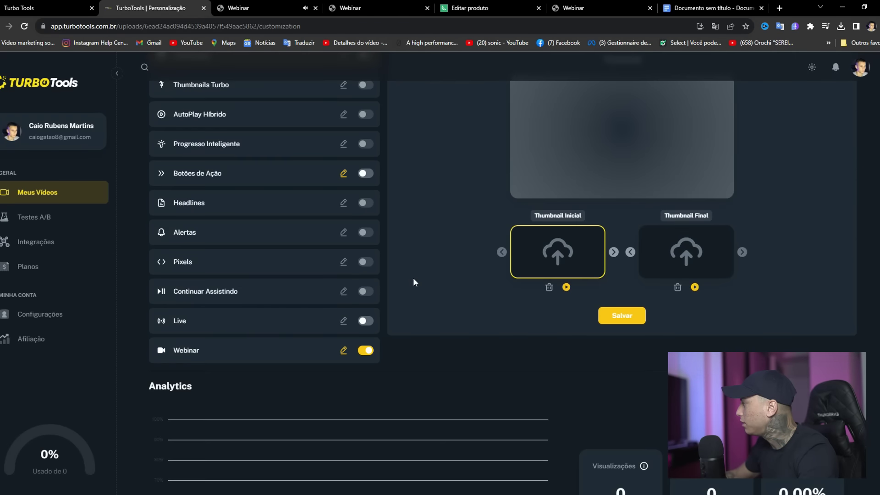
click(342, 350)
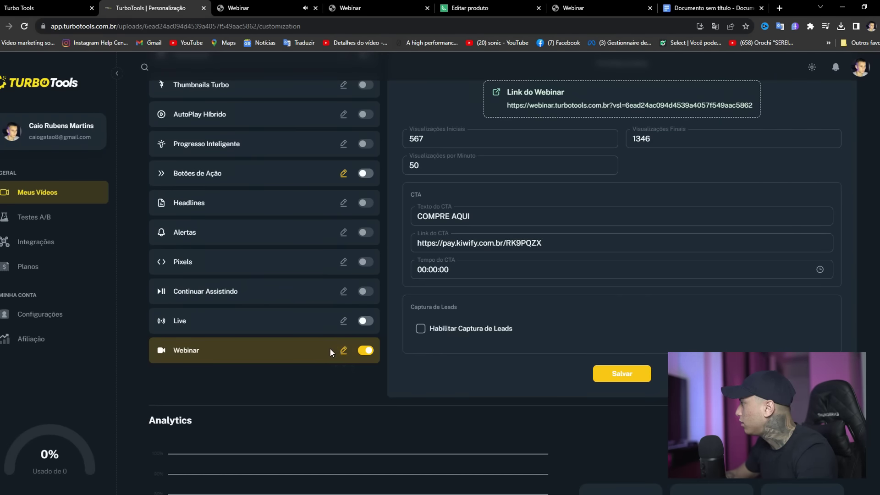
Create an approved Live chat message "Oii chegueii" with a participant name, timed at 00:00:00 of the video
scroll(329, 351, up, 5)
scroll(342, 304, down, 3)
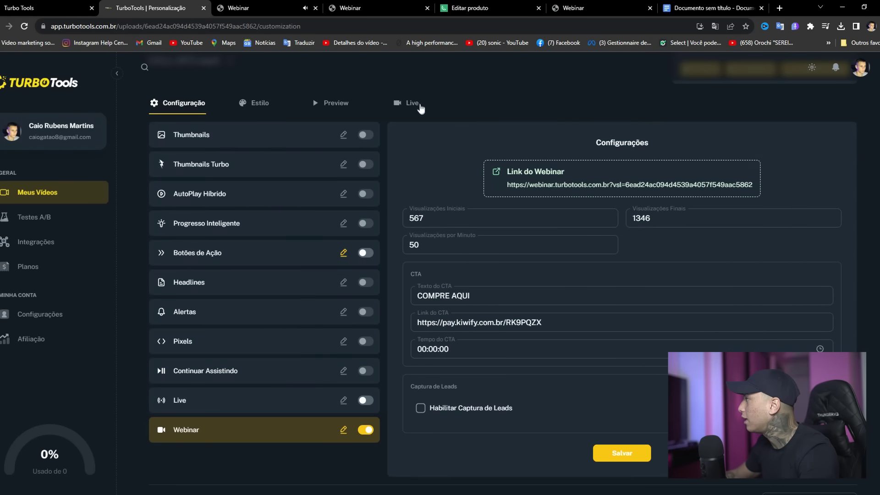
click(413, 104)
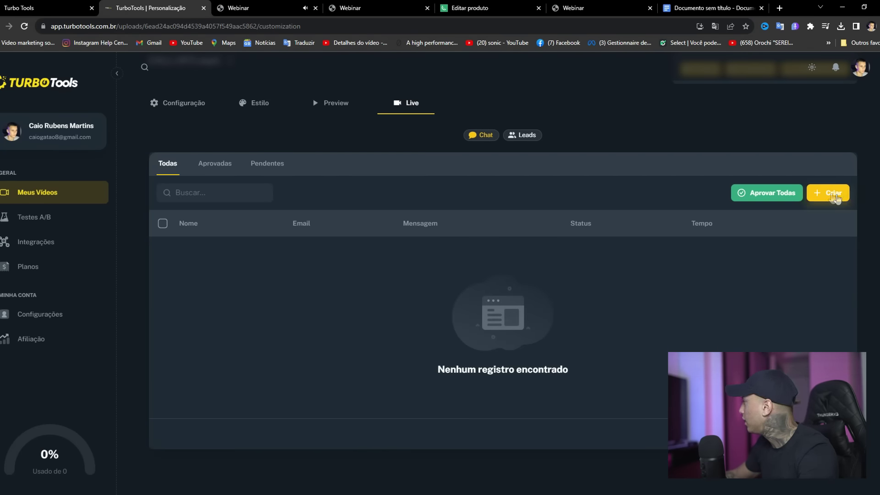
click(831, 195)
click(307, 322)
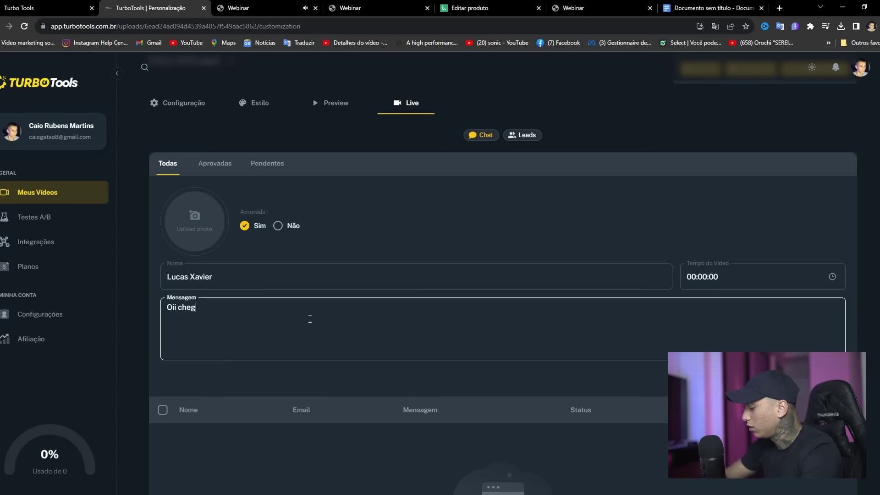
click(762, 286)
click(832, 276)
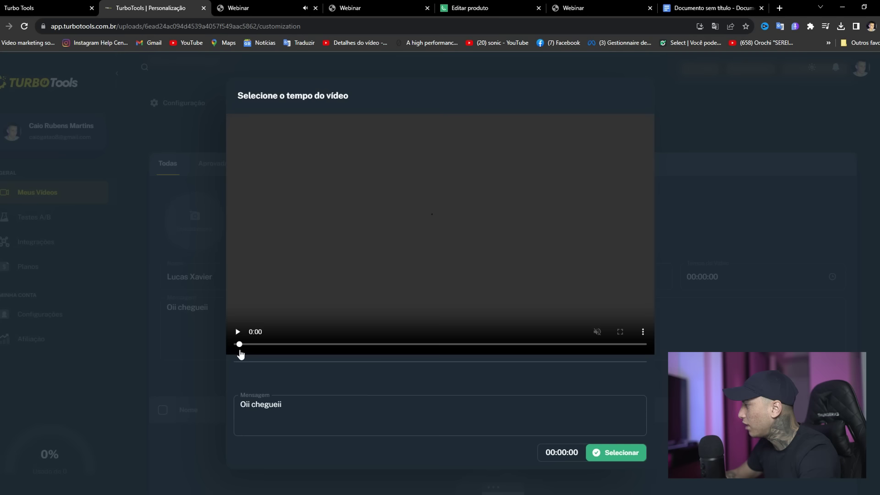
click(600, 454)
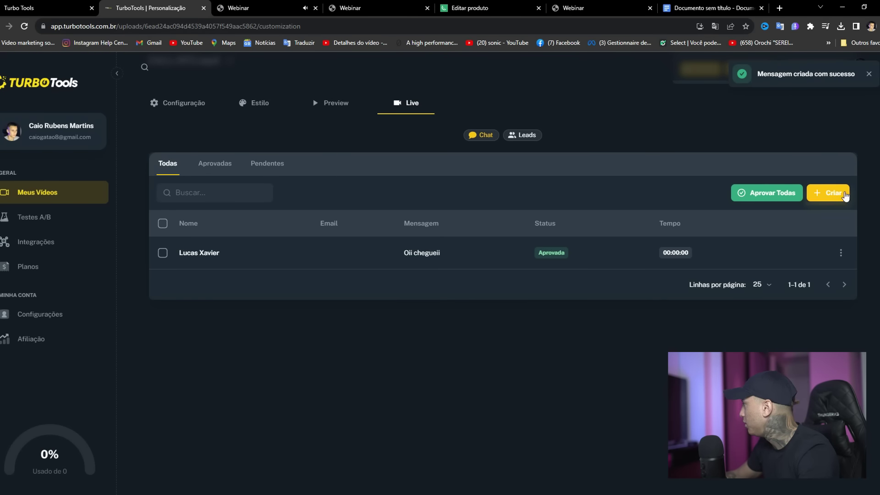
Add an approved chat message "Opa to aqui" at 00:00:00 under a second participant's name
click(844, 193)
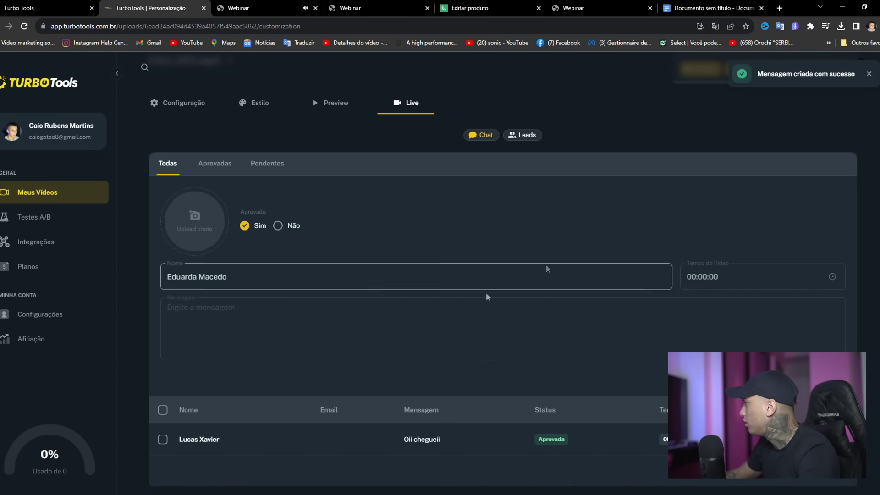
text(Opa to aqui)
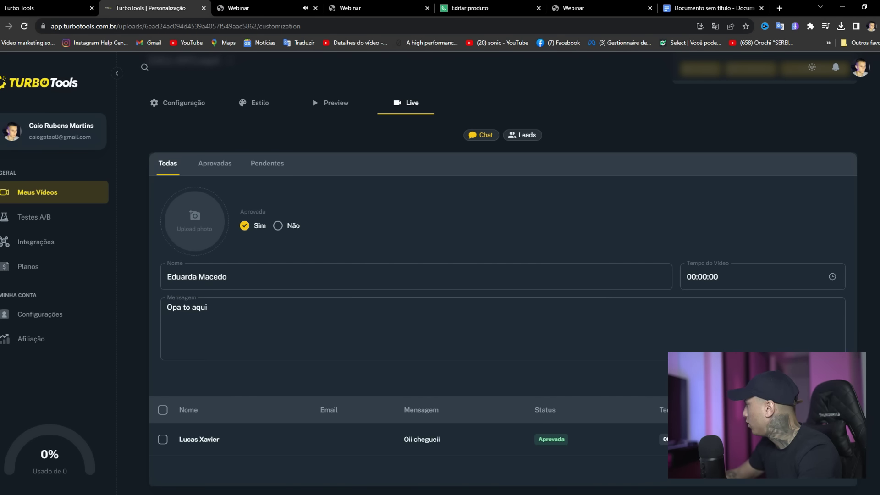
key(Return)
Add an approved chat message "essa call vai ser top demaiss!!" at 00:00:00 under a third participant's name
click(817, 193)
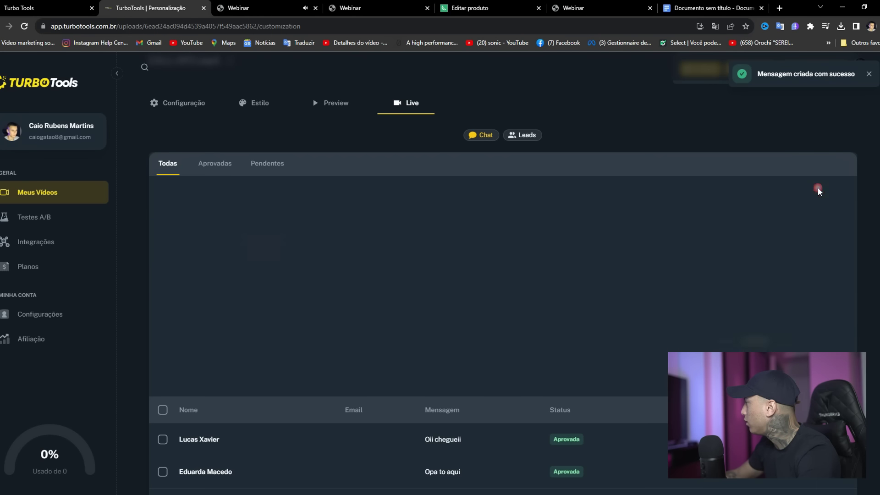
click(237, 311)
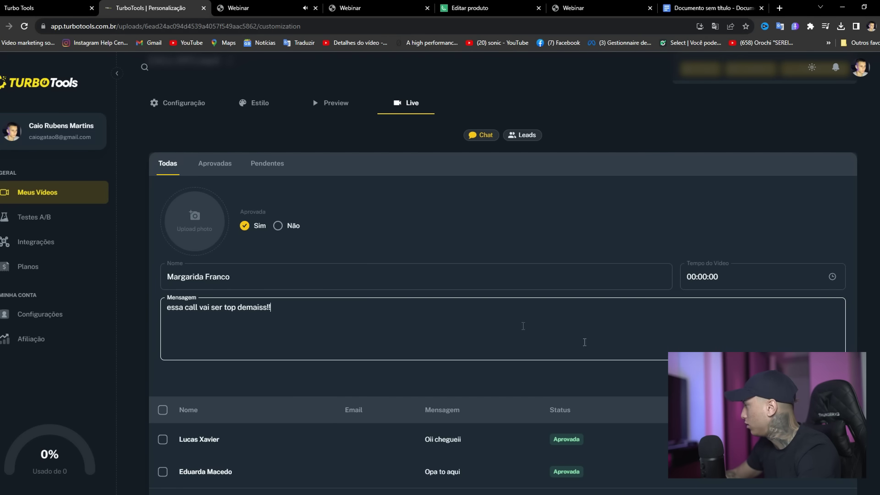
key(Return)
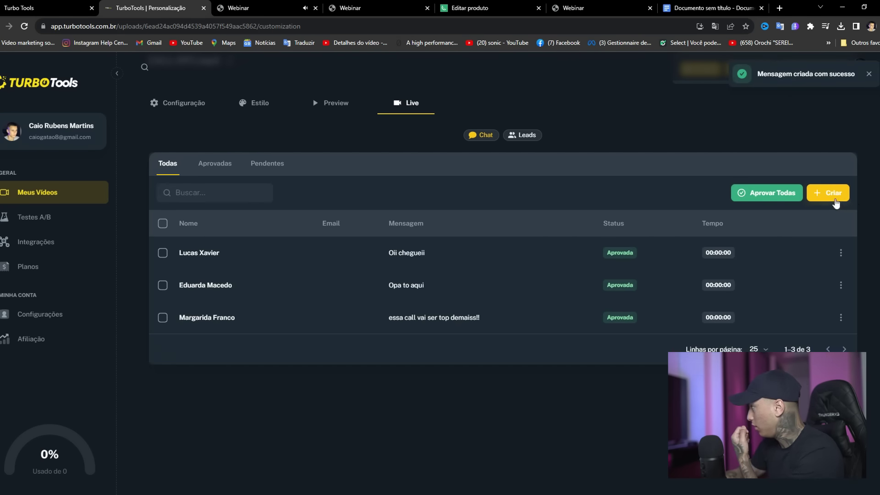
Create the chat message "muito legal" under a fourth participant's name, select its video time and save it
click(833, 195)
click(310, 334)
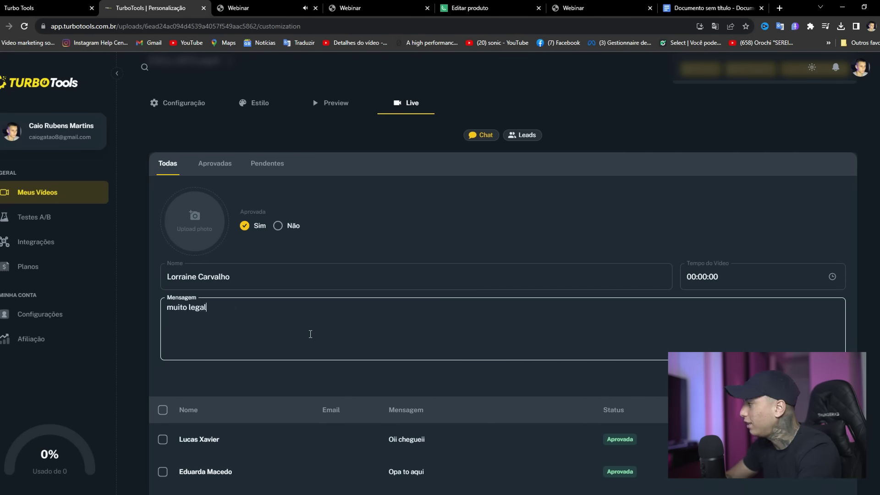
click(718, 280)
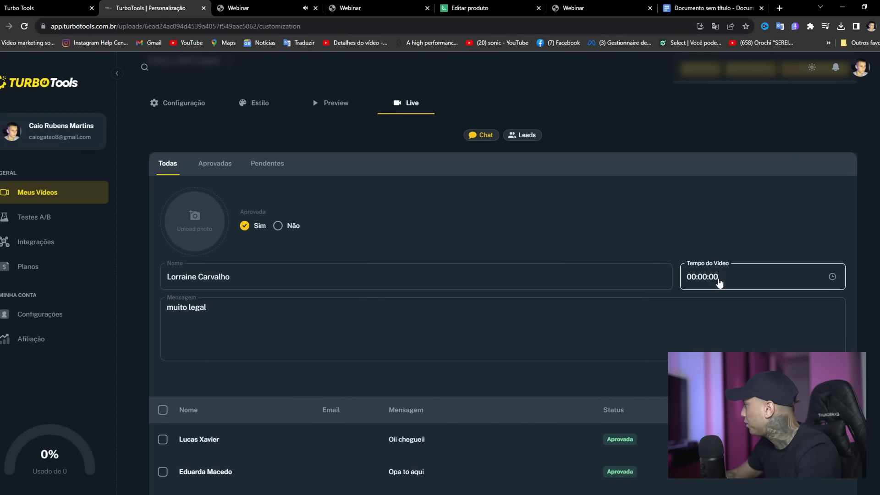
click(831, 276)
click(620, 457)
click(816, 380)
Return to the Webinar settings of CALL-OFC.mp4 and open the webinar through its link
scroll(180, 183, up, 4)
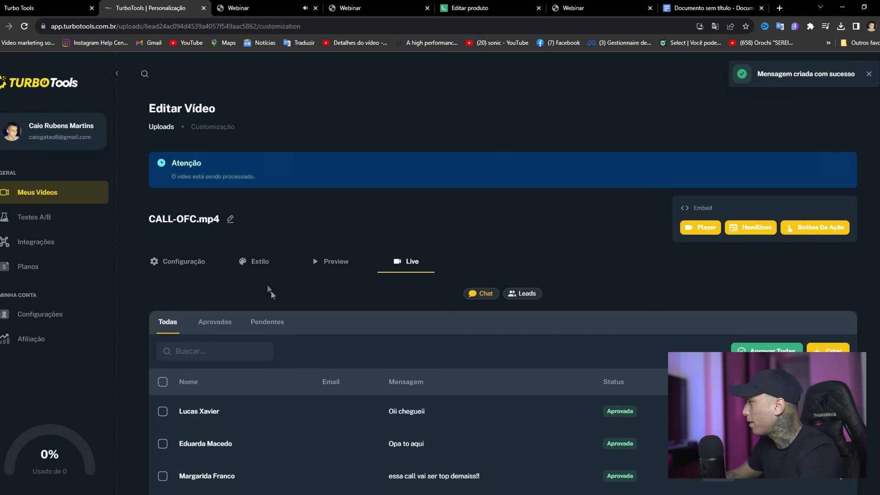
click(154, 263)
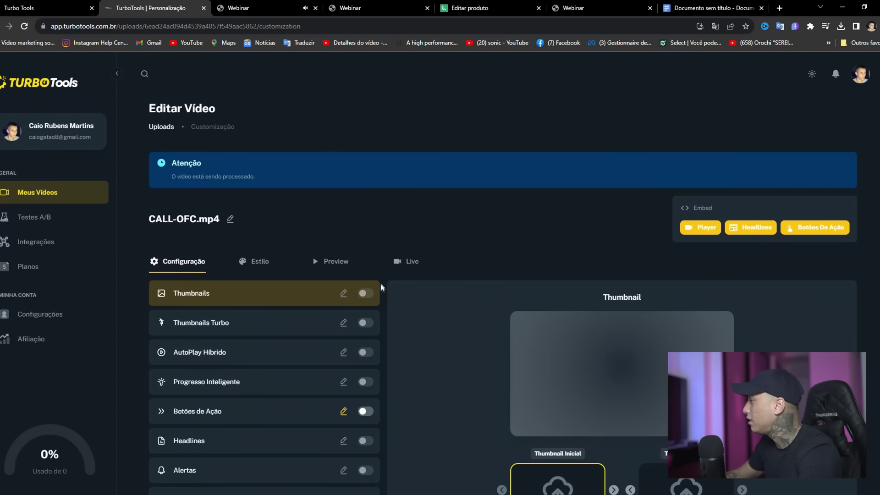
scroll(385, 284, down, 3)
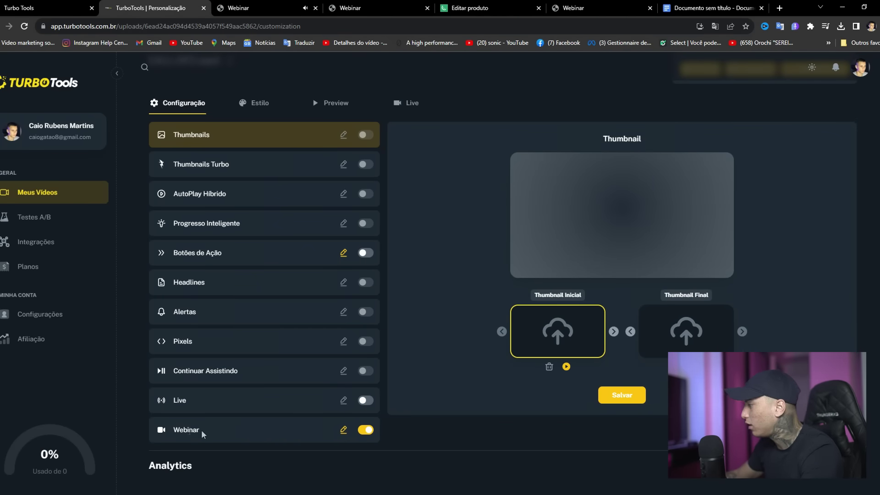
click(343, 430)
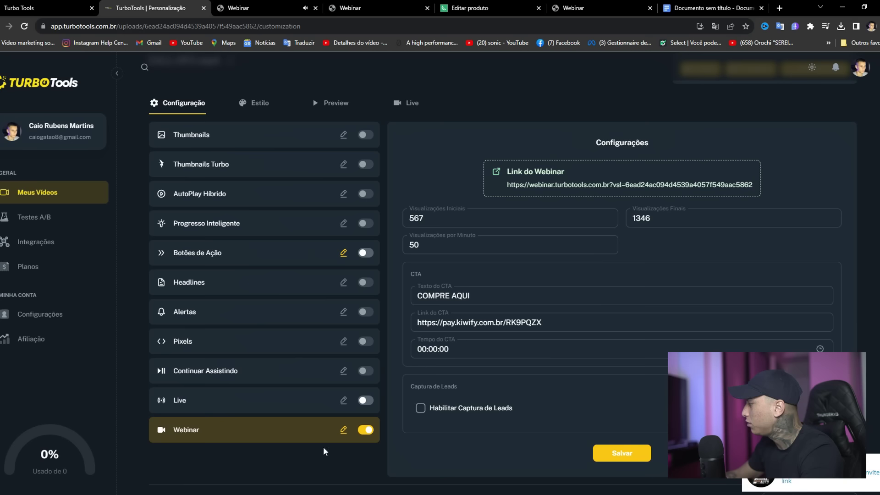
click(580, 185)
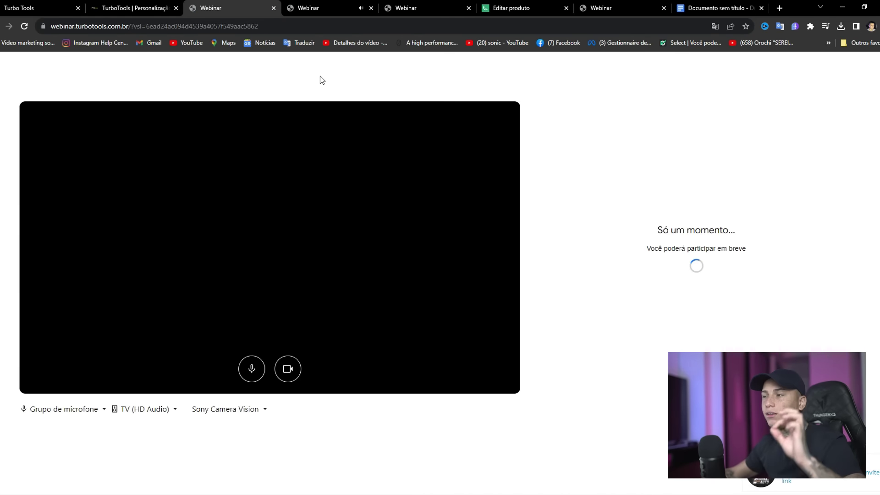
Close the older webinar, product-editing and document pages, then return to the video's customization page
click(372, 8)
click(371, 8)
click(371, 8)
click(371, 8)
click(371, 8)
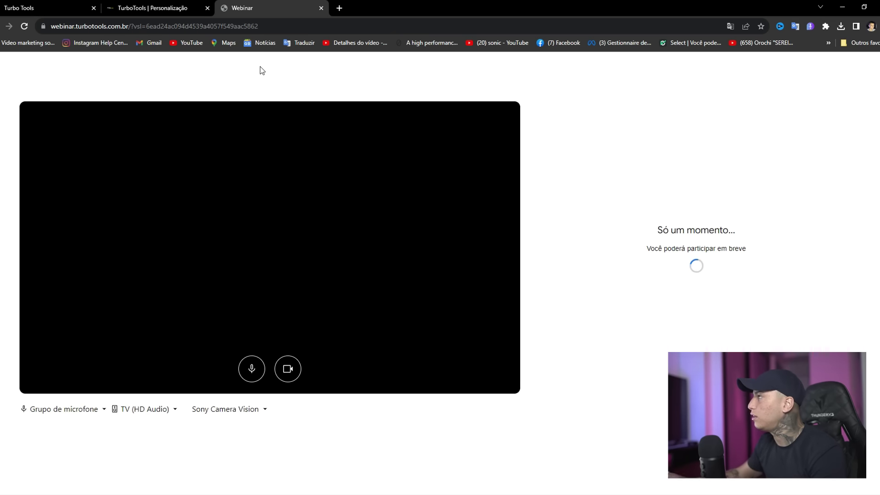
click(142, 7)
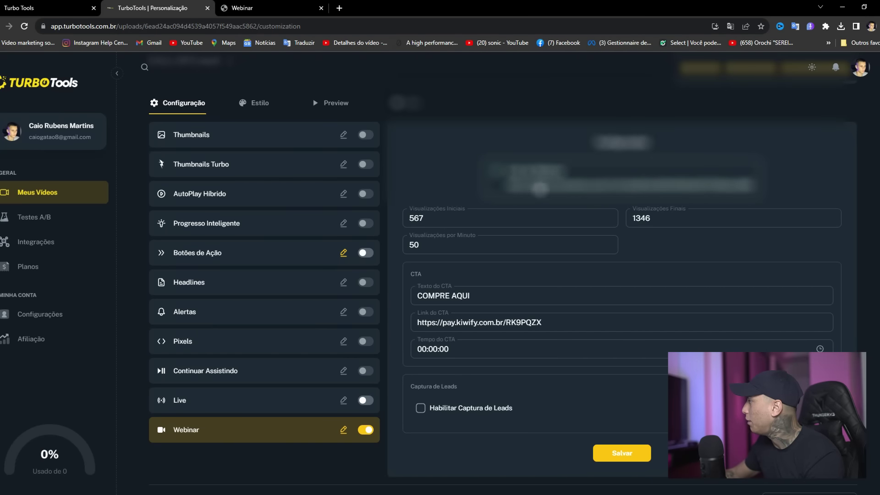